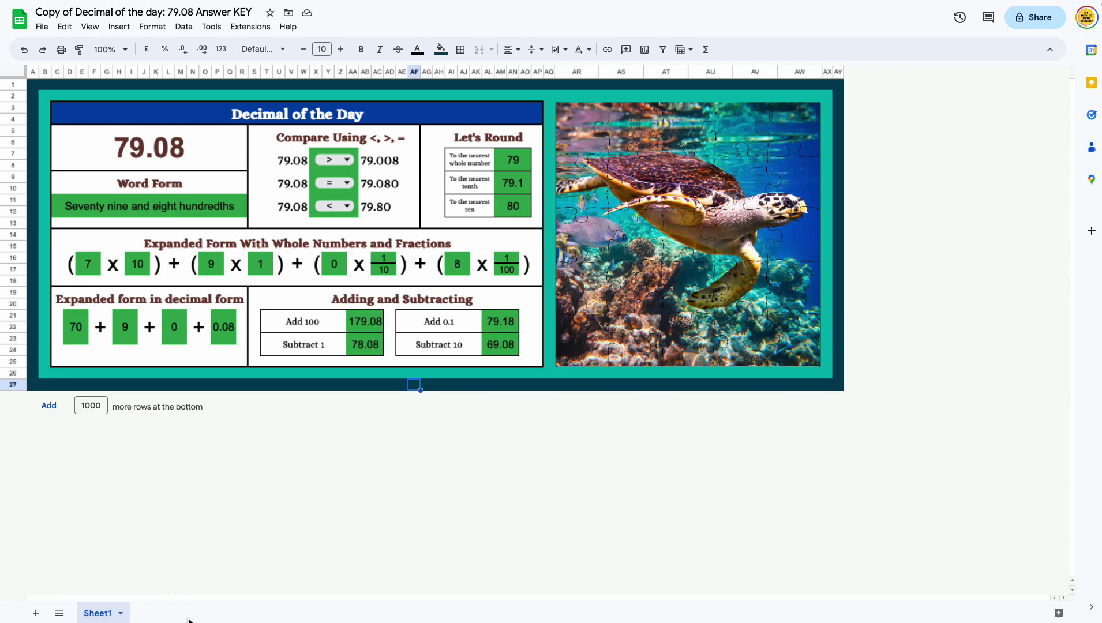
- Unhide Sheet2, accepting the protected-sheet edit warning and suppressing it for 5 minutes
{"action": "left_click", "coordinate": [84, 29]}
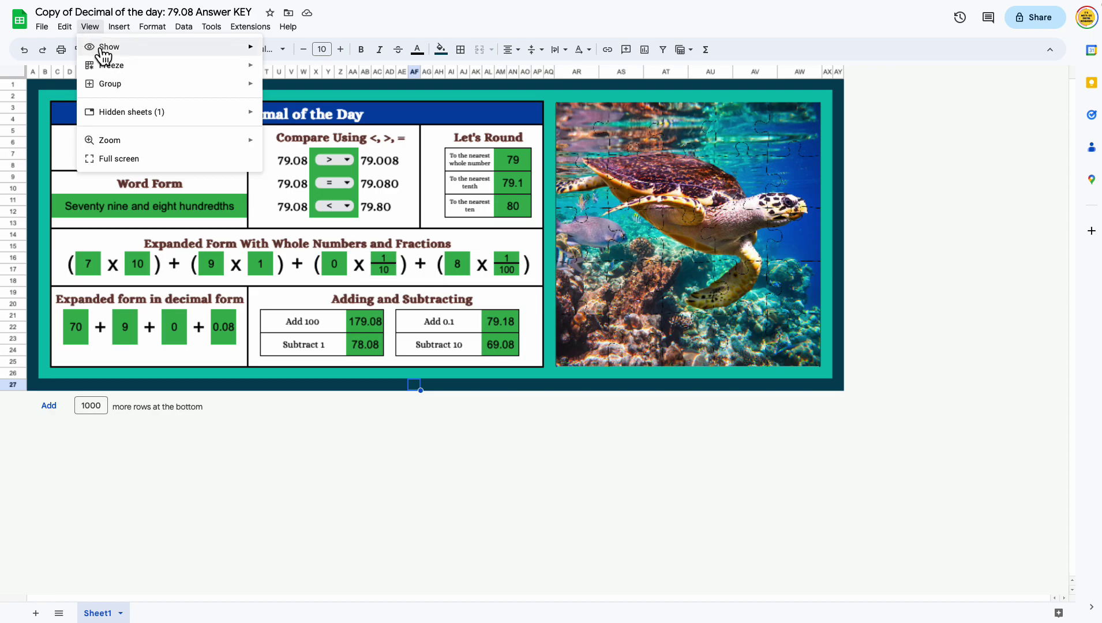
{"action": "mouse_move", "coordinate": [106, 114]}
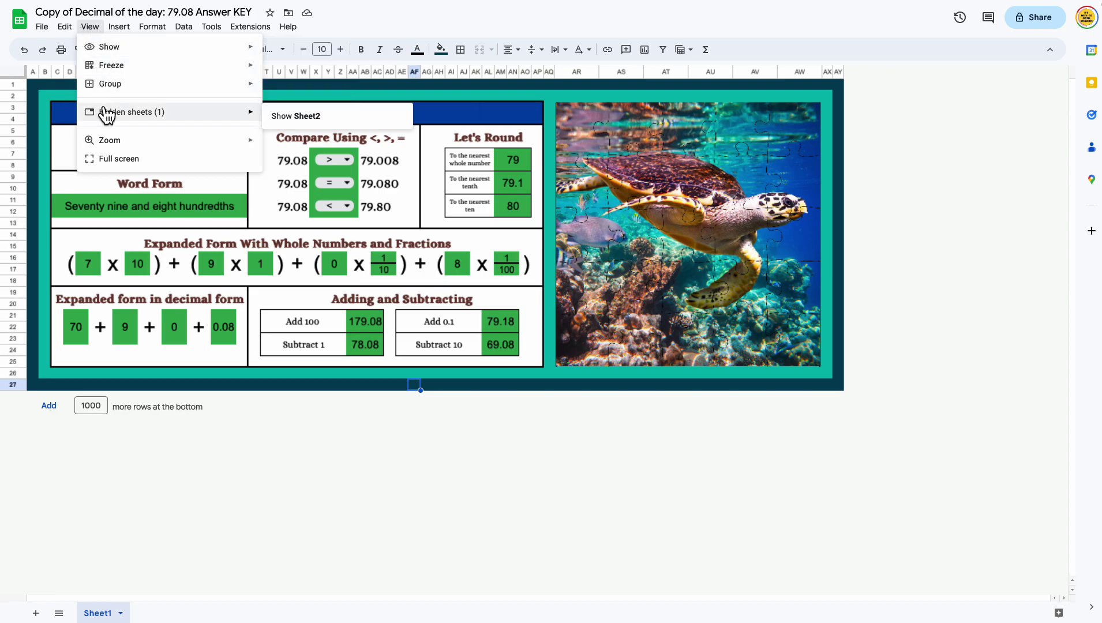
{"action": "left_click", "coordinate": [312, 119]}
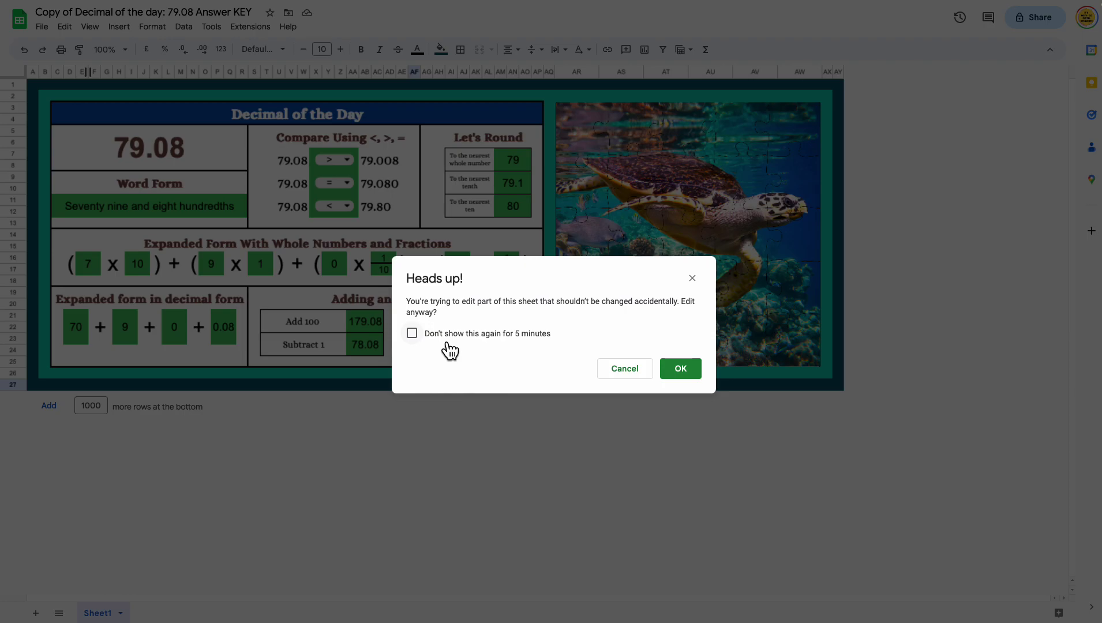
{"action": "left_click", "coordinate": [413, 334]}
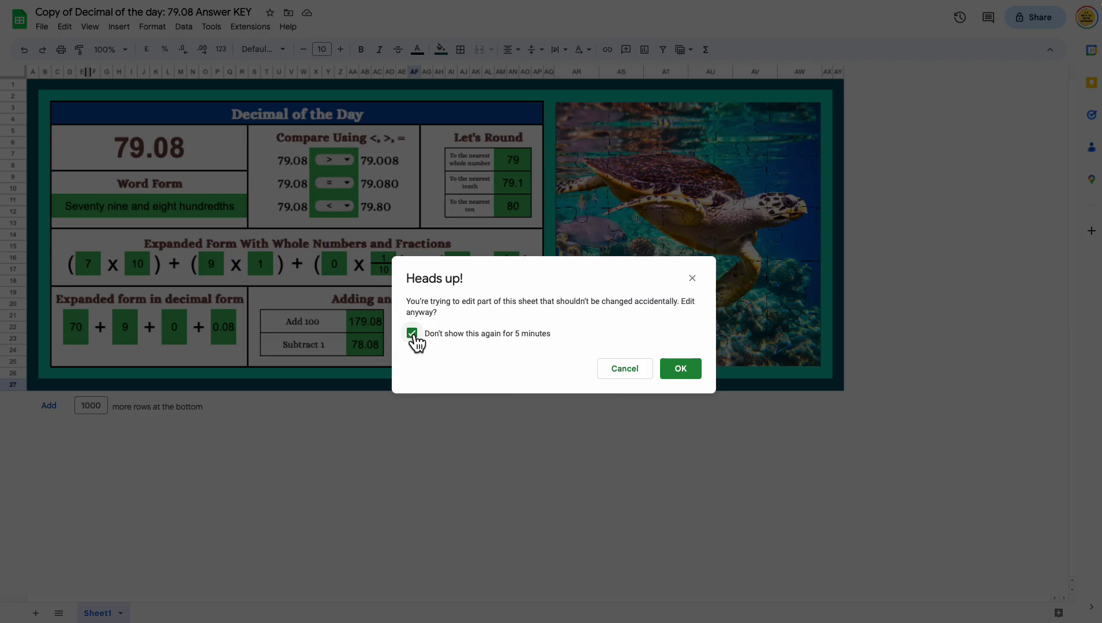
{"action": "left_click", "coordinate": [683, 369]}
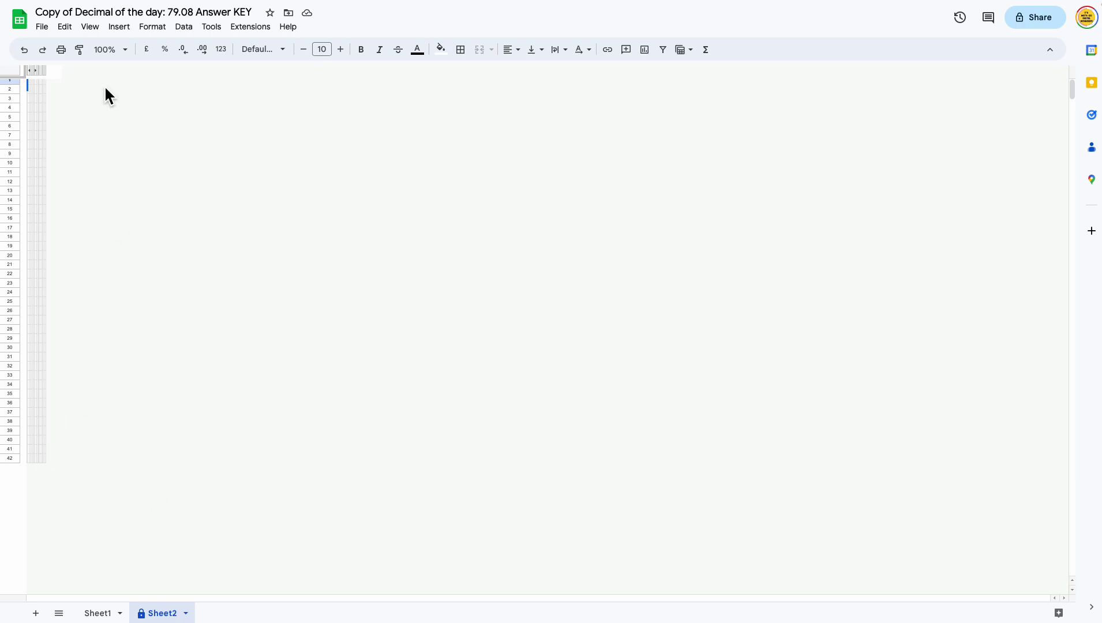
- Widen all the collapsed columns of Sheet2 at once to a readable width
{"action": "left_click", "coordinate": [12, 70]}
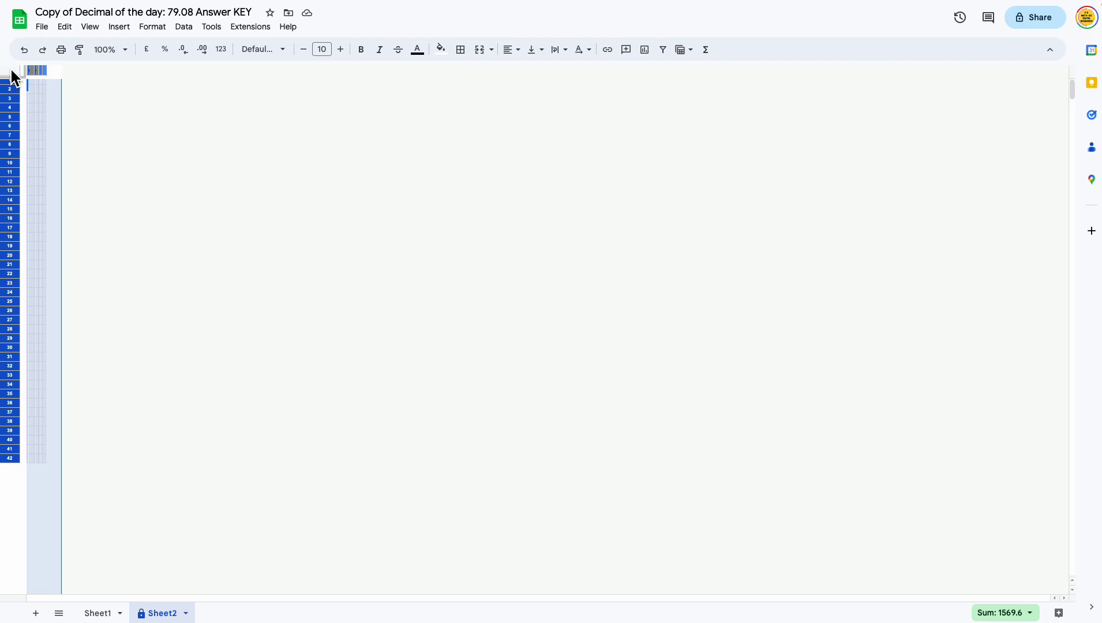
{"action": "left_click_drag", "start_coordinate": [28, 69], "coordinate": [96, 75]}
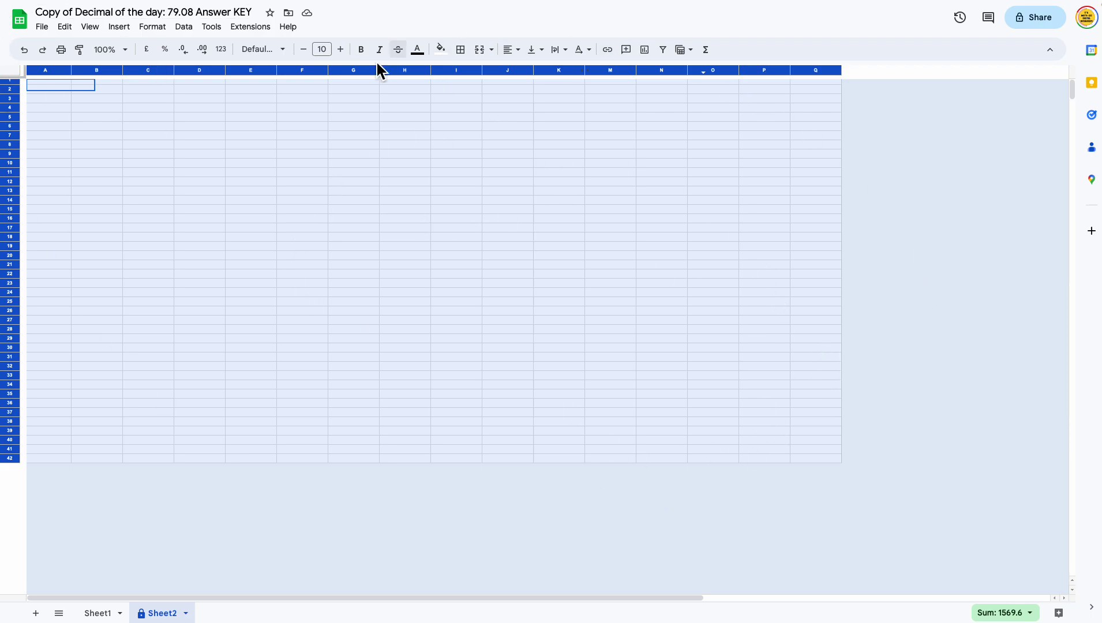
{"action": "mouse_move", "coordinate": [275, 20]}
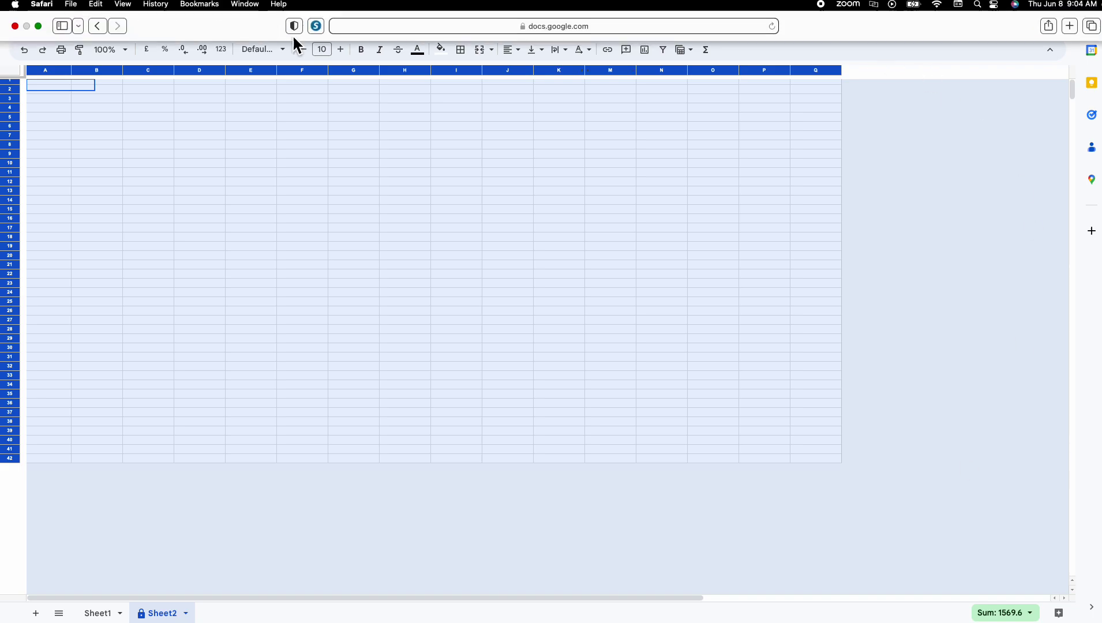
{"action": "left_click", "coordinate": [321, 49]}
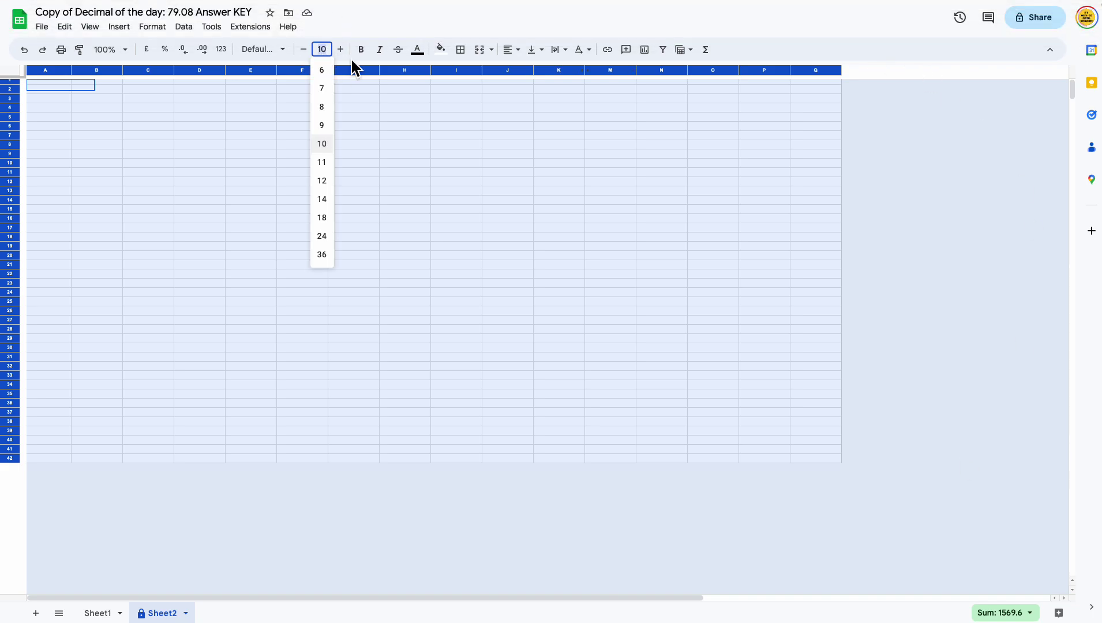
{"action": "key", "text": "Return"}
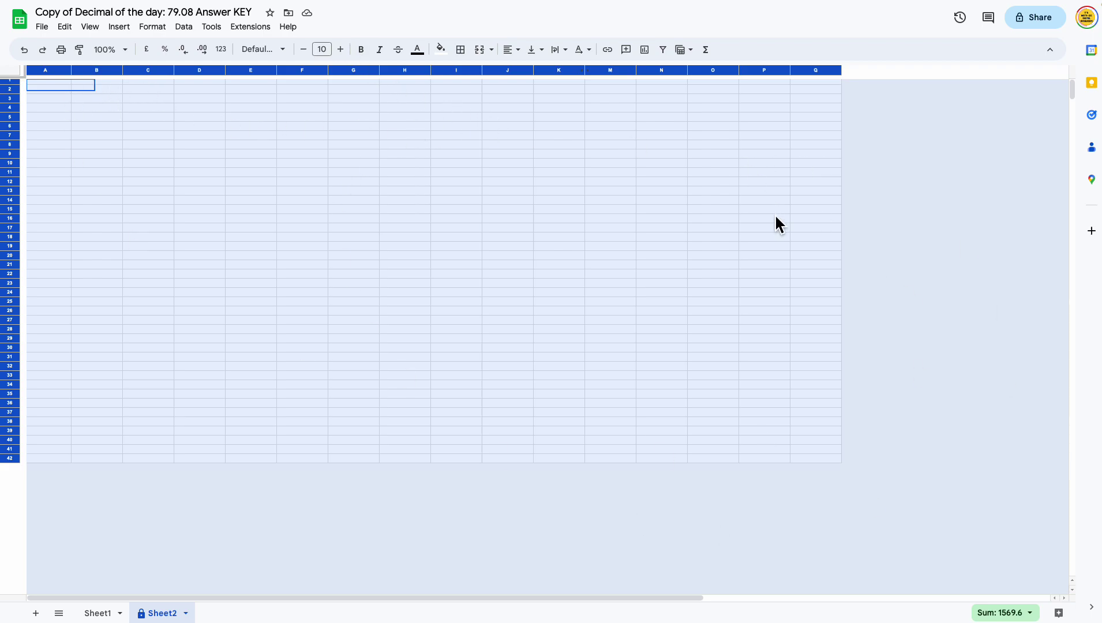
{"action": "left_click", "coordinate": [897, 182]}
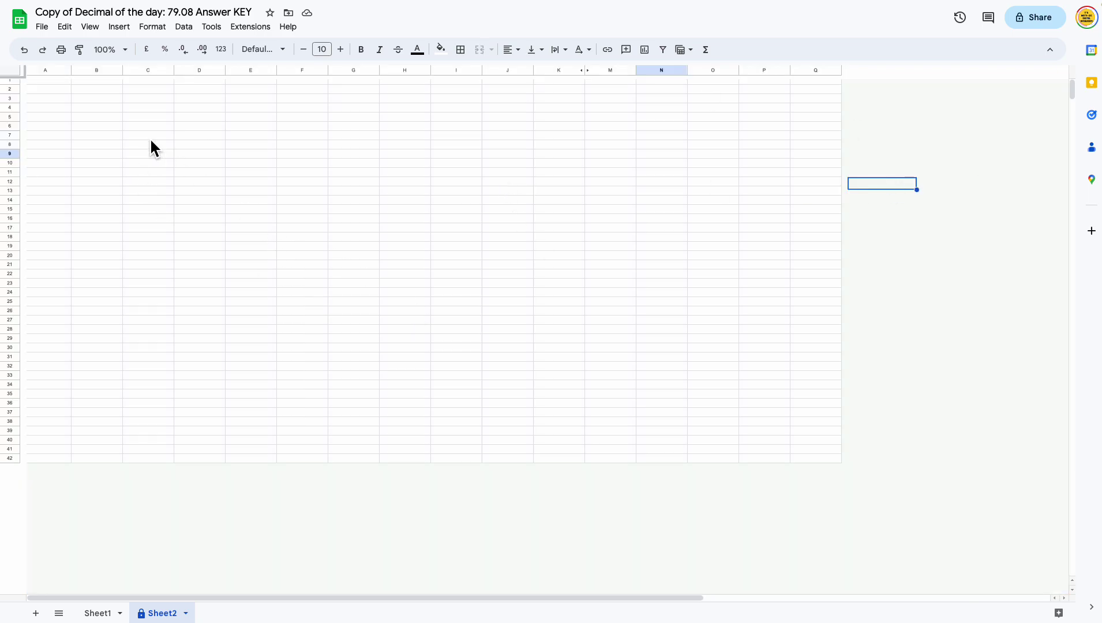
{"action": "left_click", "coordinate": [12, 72]}
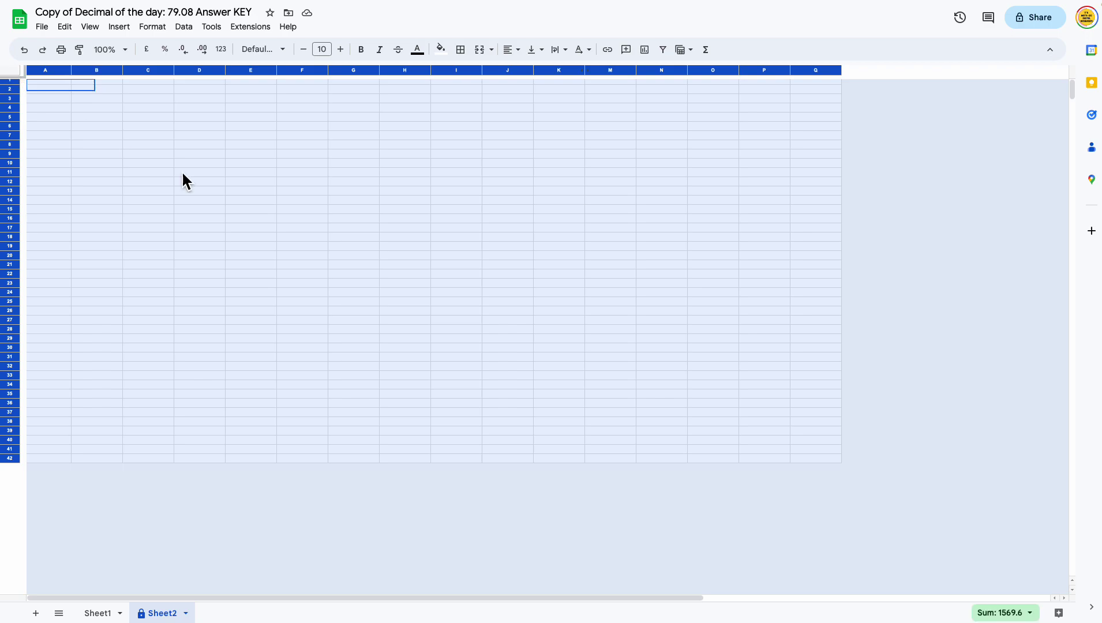
{"action": "right_click", "coordinate": [363, 225]}
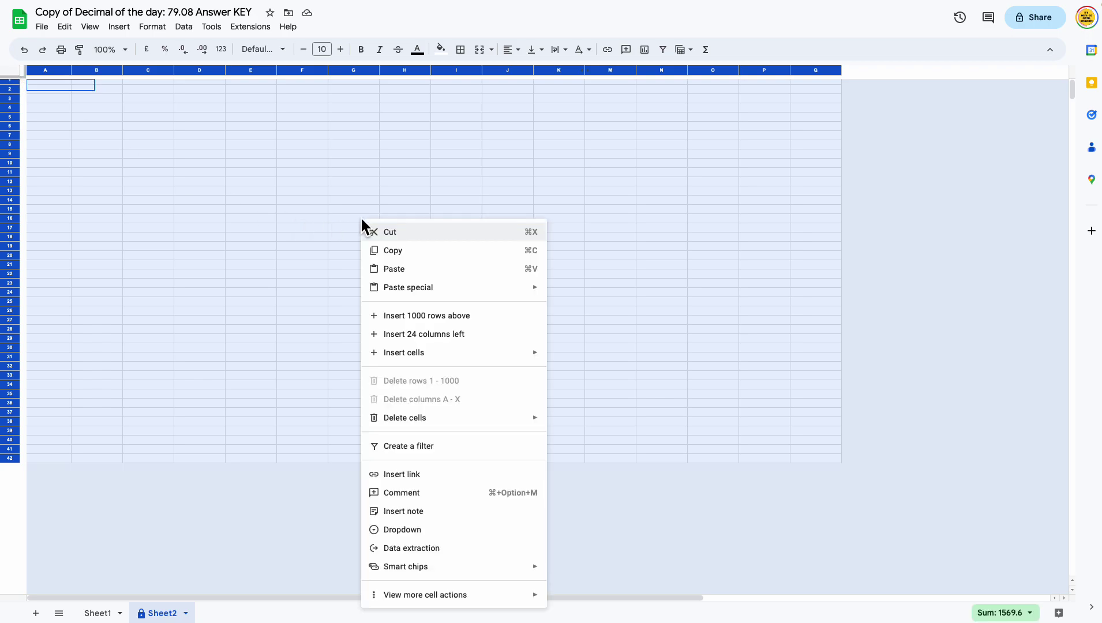
{"action": "mouse_move", "coordinate": [505, 602]}
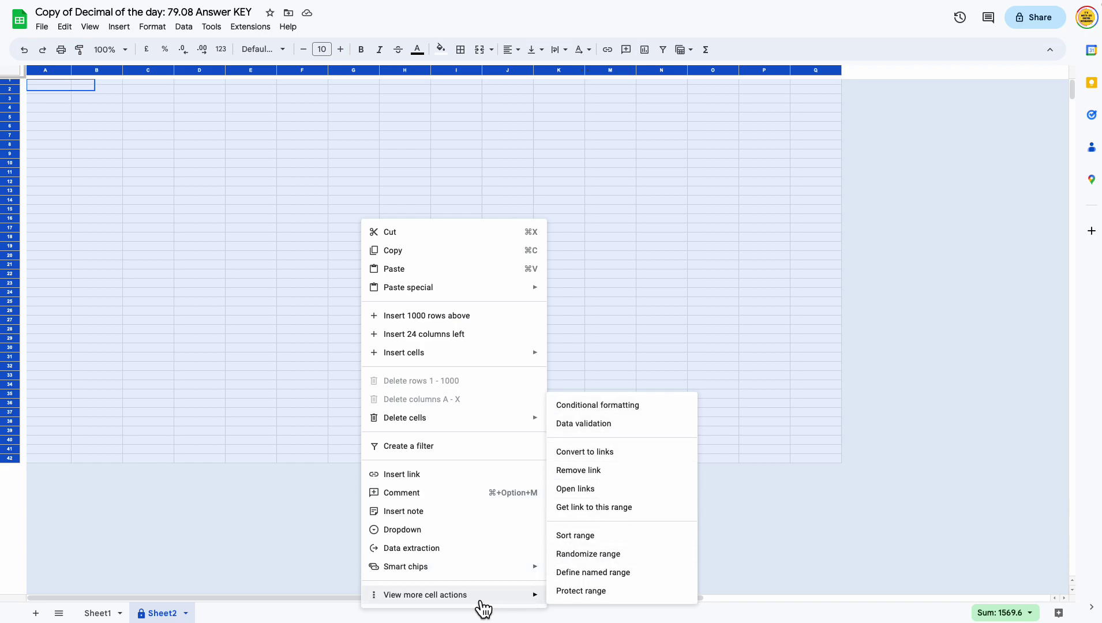
{"action": "left_click", "coordinate": [269, 181]}
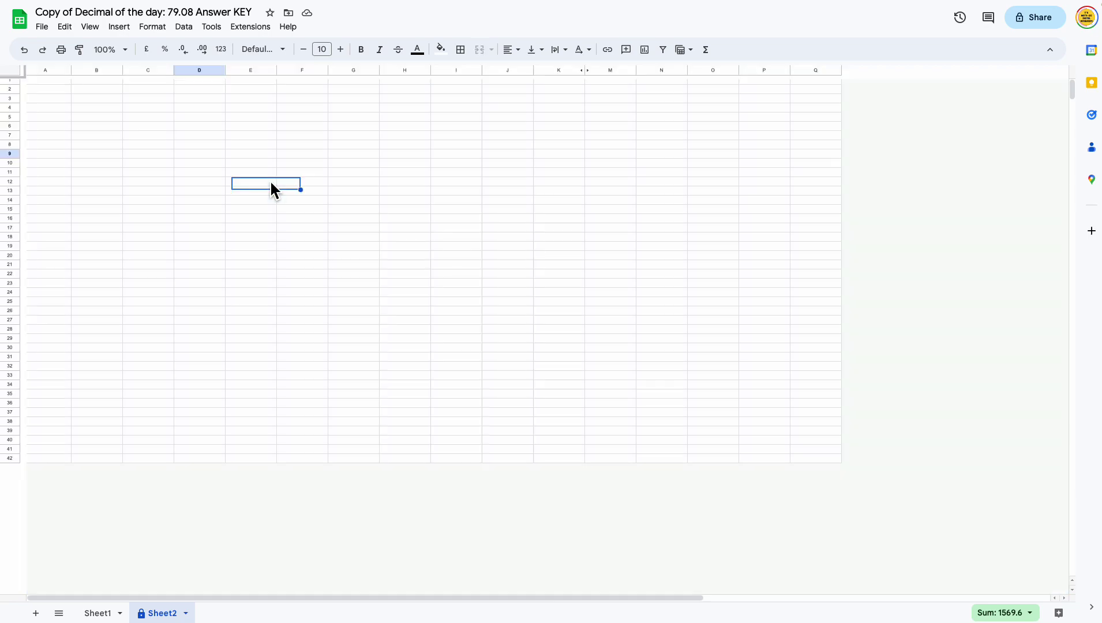
- Open conditional formatting for all of Sheet2 and delete the "Cell is not empty" rule
{"action": "left_click", "coordinate": [12, 73]}
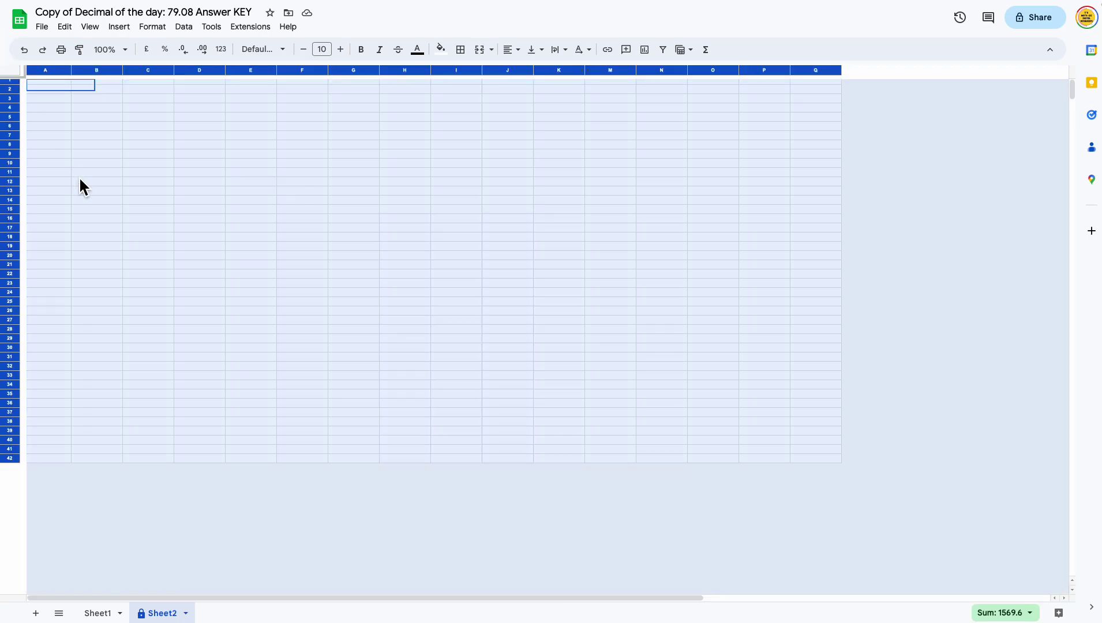
{"action": "right_click", "coordinate": [363, 248]}
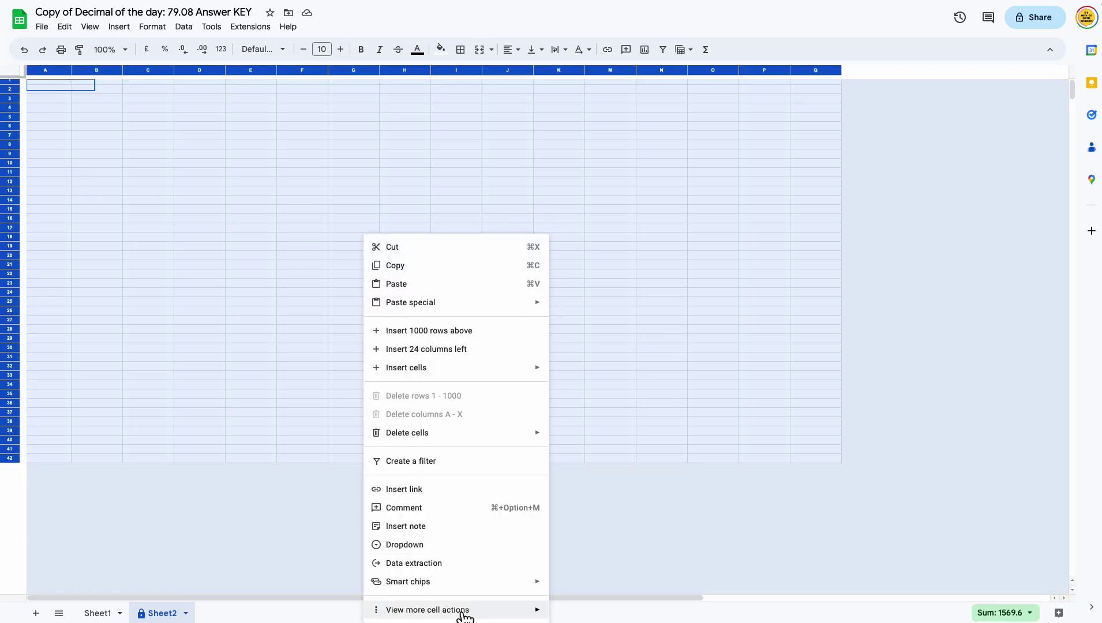
{"action": "mouse_move", "coordinate": [465, 613]}
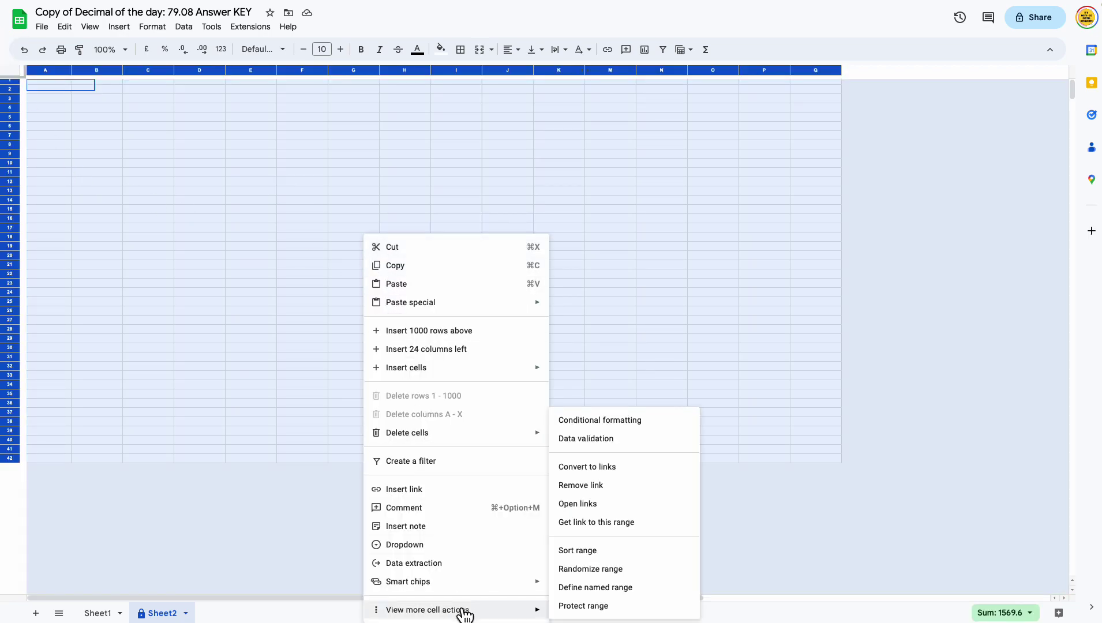
{"action": "left_click", "coordinate": [628, 421]}
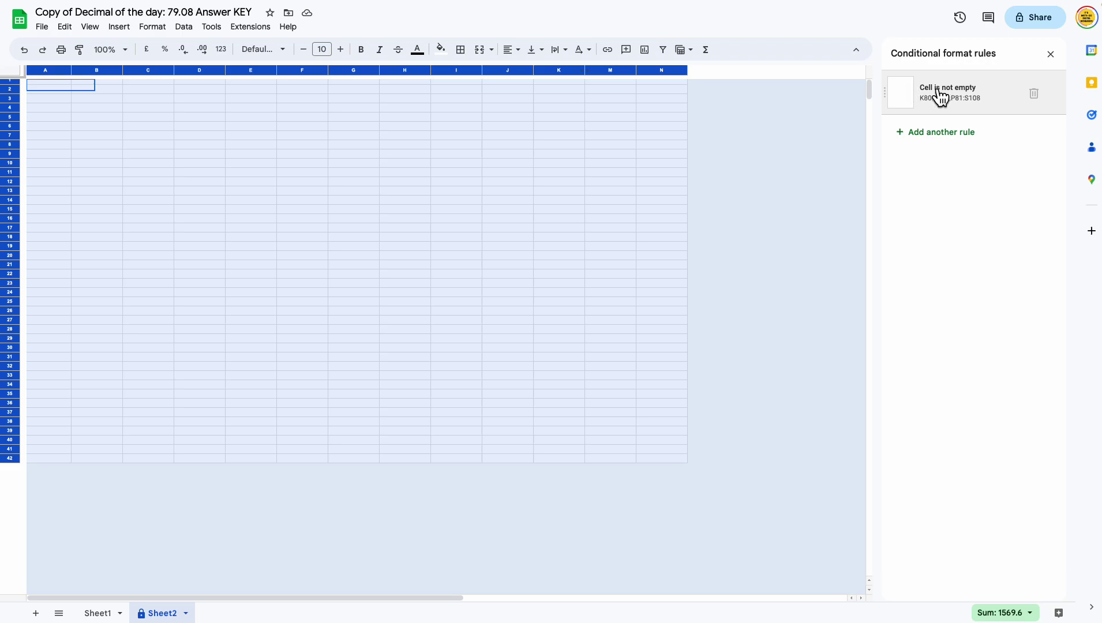
{"action": "left_click", "coordinate": [1033, 94]}
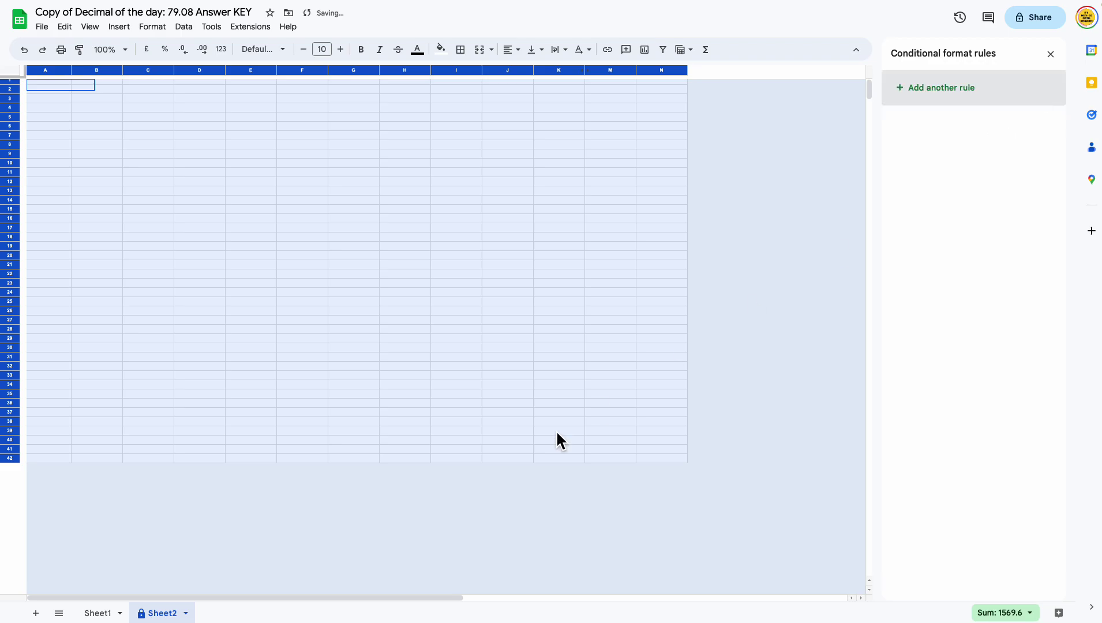
- Examine the rows of Sheet2 for the formerly hidden content and close the conditional format rules
{"action": "left_click", "coordinate": [536, 323]}
{"action": "scroll", "coordinate": [580, 356], "scroll_direction": "down", "scroll_amount": 15}
{"action": "scroll", "coordinate": [579, 357], "scroll_direction": "up", "scroll_amount": 7}
{"action": "scroll", "coordinate": [581, 355], "scroll_direction": "down", "scroll_amount": 20}
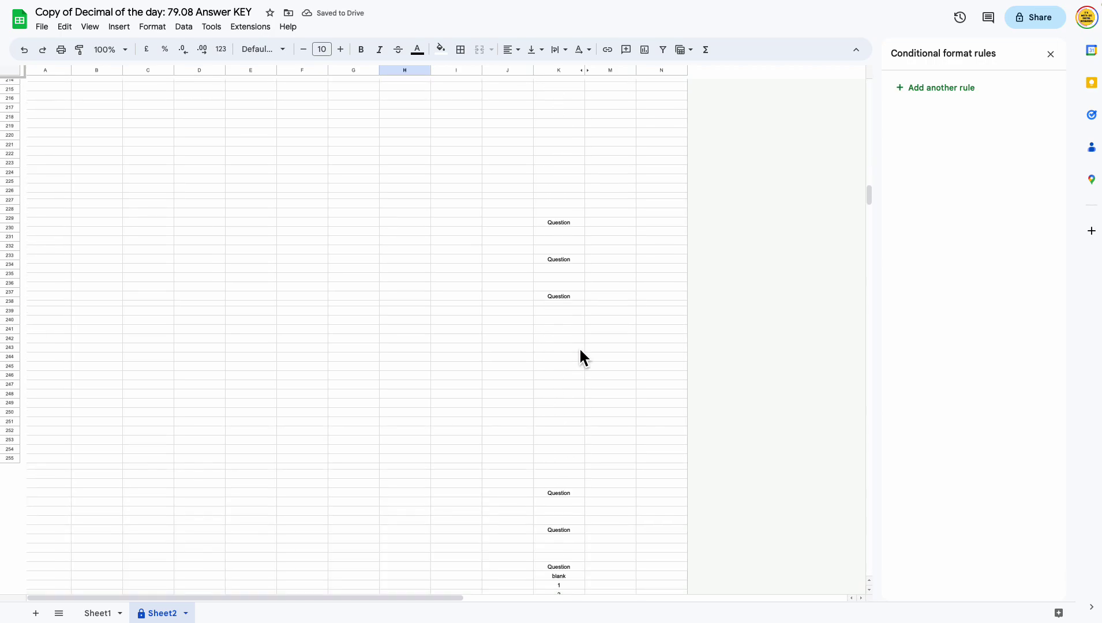
{"action": "scroll", "coordinate": [580, 357], "scroll_direction": "up", "scroll_amount": 20}
{"action": "scroll", "coordinate": [579, 356], "scroll_direction": "down", "scroll_amount": 20}
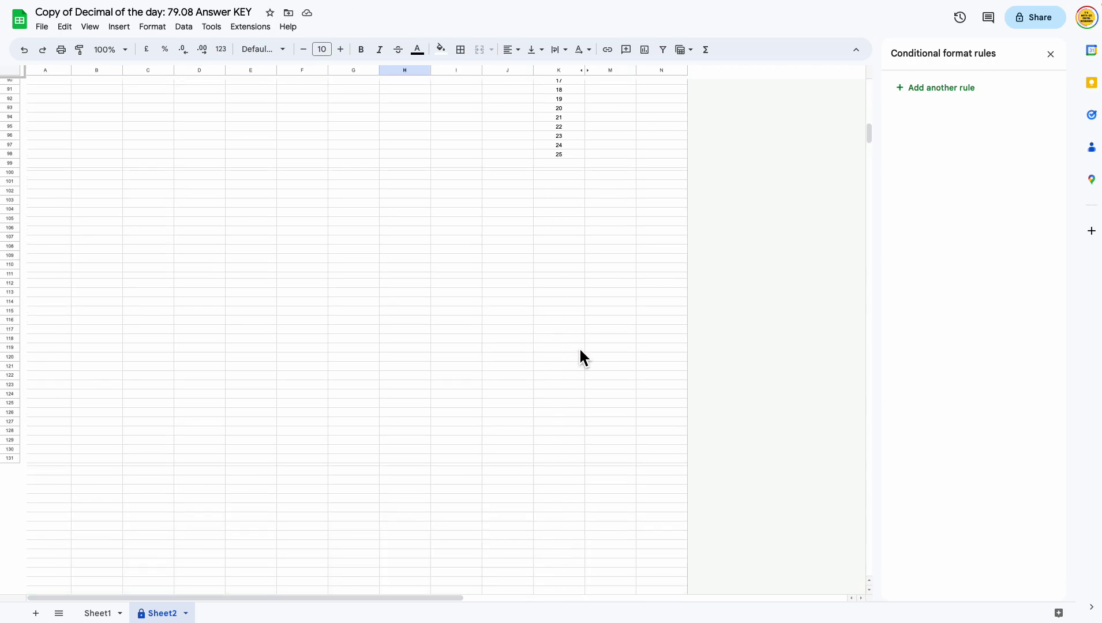
{"action": "scroll", "coordinate": [579, 357], "scroll_direction": "up", "scroll_amount": 20}
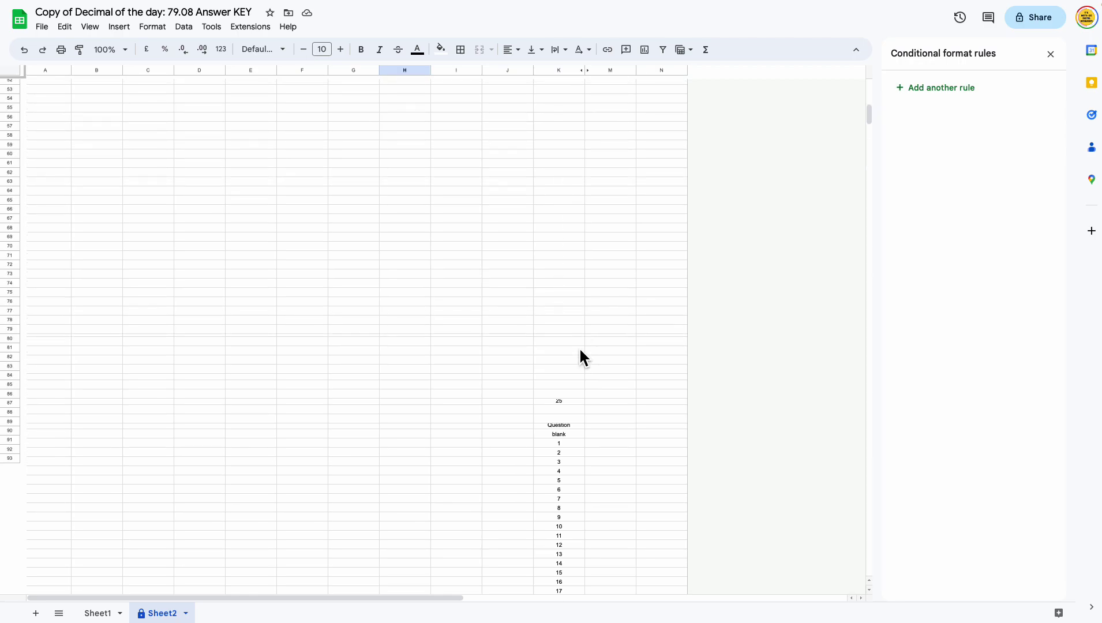
{"action": "left_click", "coordinate": [1050, 53]}
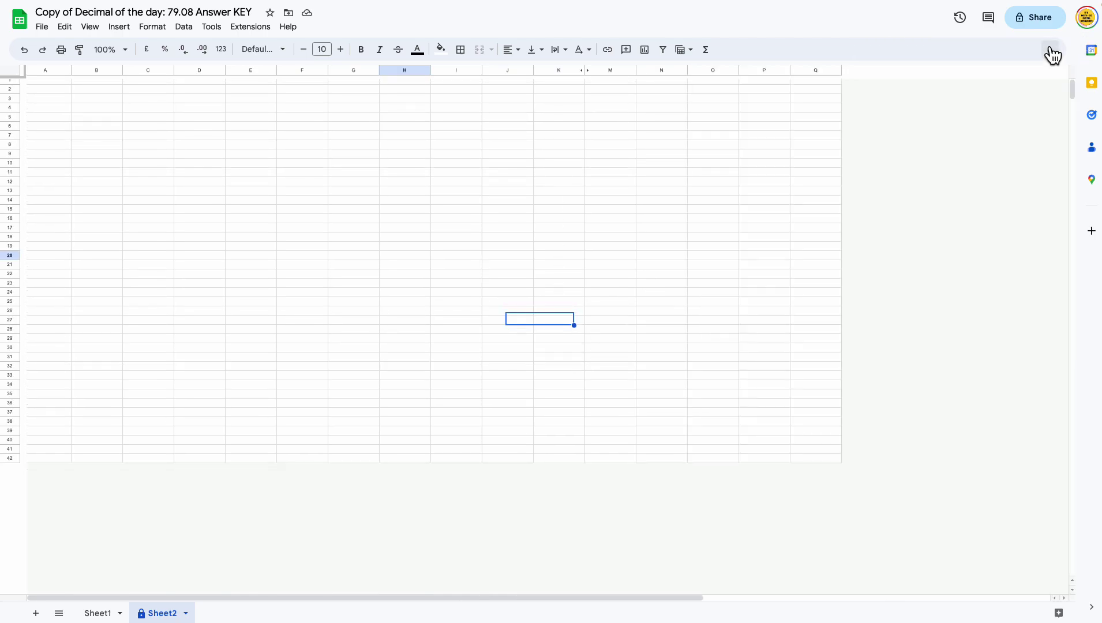
{"action": "left_click", "coordinate": [989, 351]}
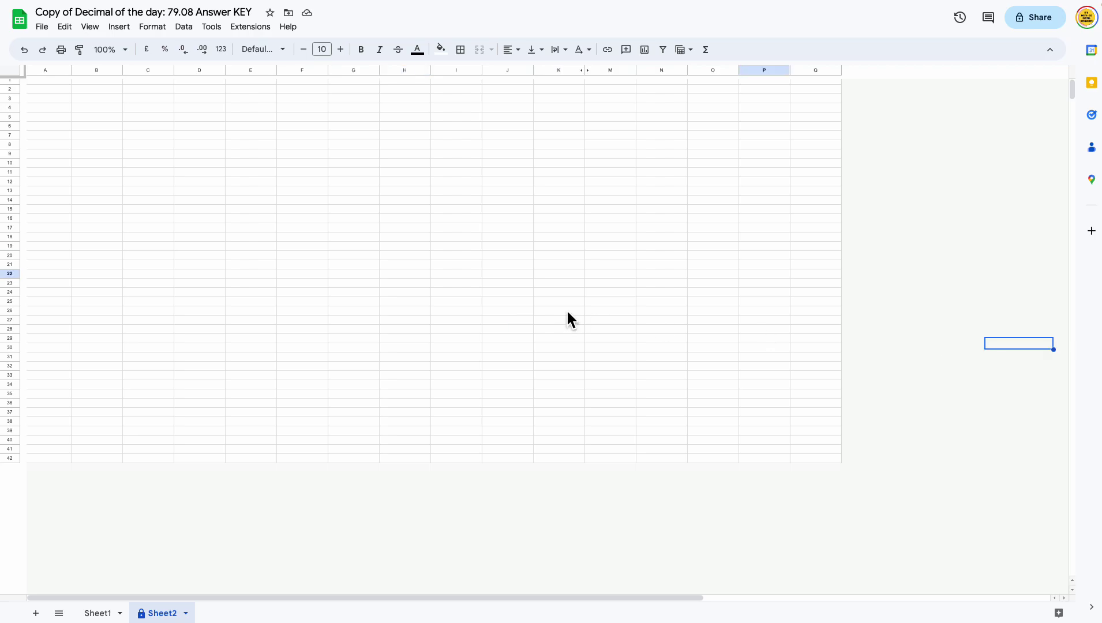
{"action": "left_click", "coordinate": [882, 443]}
- Switch to Sheet1 and reload the spreadsheet, keeping the menus shown
{"action": "mouse_move", "coordinate": [137, 4]}
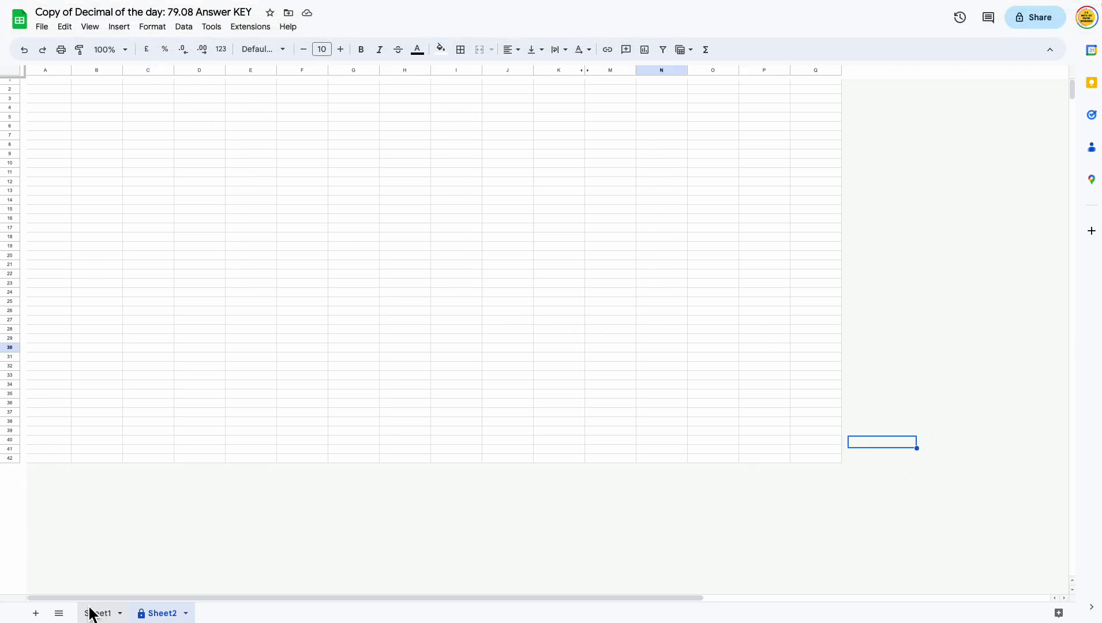
{"action": "left_click", "coordinate": [97, 614]}
{"action": "mouse_move", "coordinate": [74, 5]}
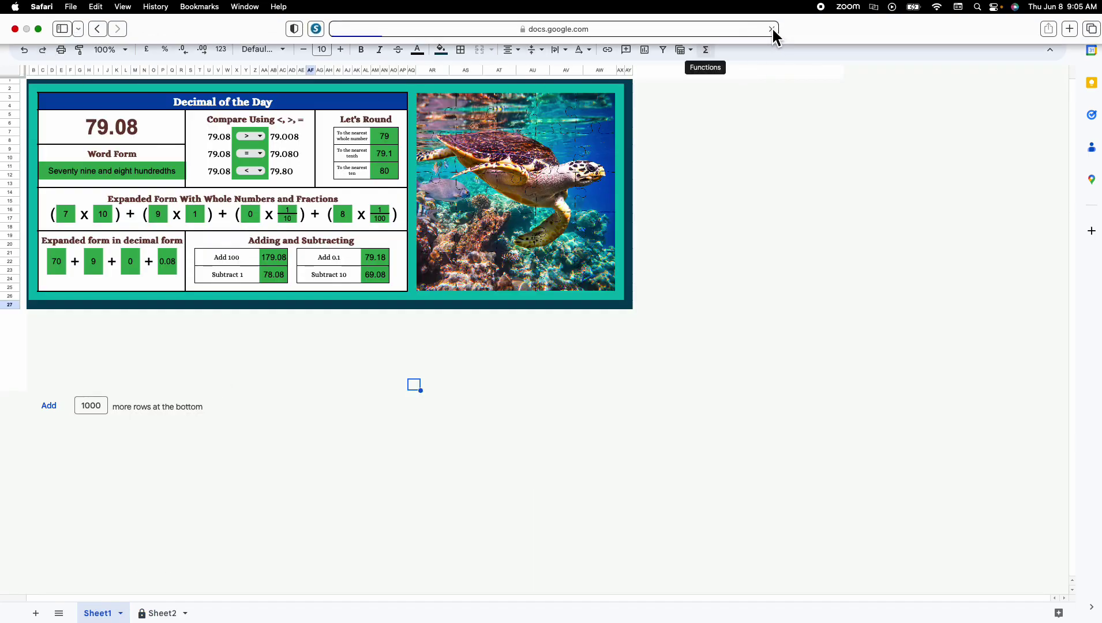
{"action": "left_click", "coordinate": [771, 29]}
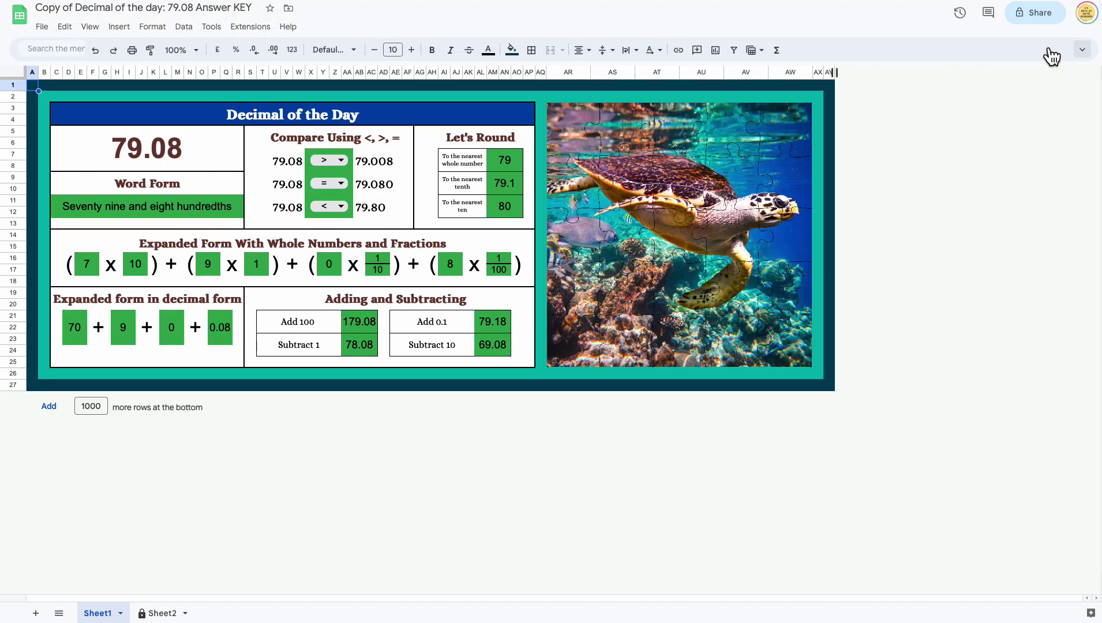
{"action": "left_click", "coordinate": [1050, 49]}
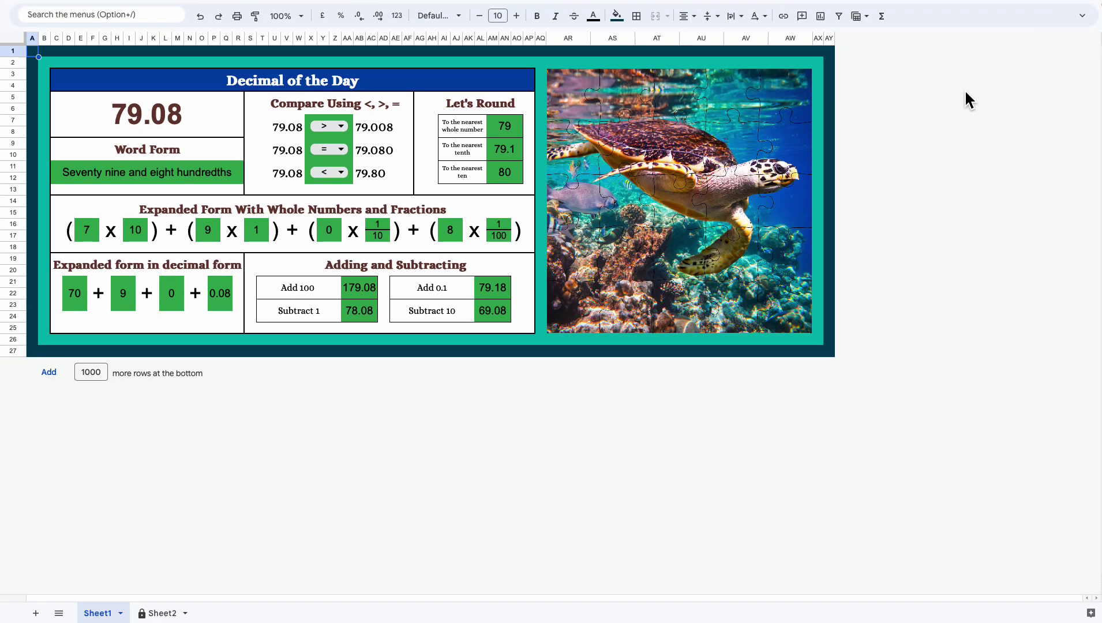
{"action": "left_click", "coordinate": [1080, 17]}
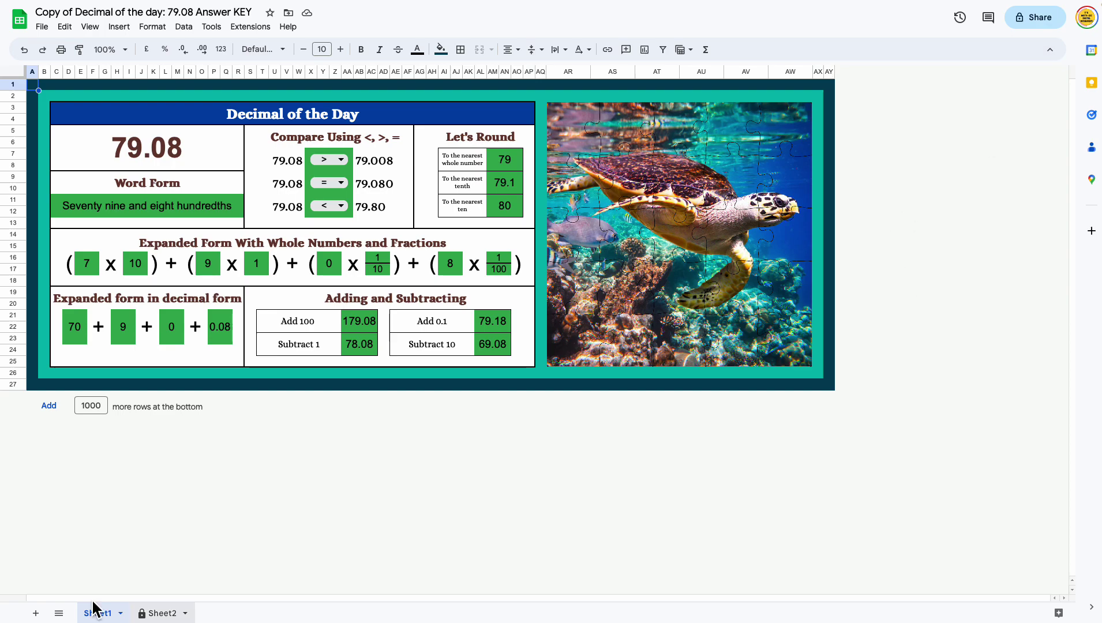
- Add the default "Cell is not empty" conditional format rule to A1:X1000 on Sheet2, suppressing the protection warning for 5 minutes
{"action": "left_click", "coordinate": [172, 612]}
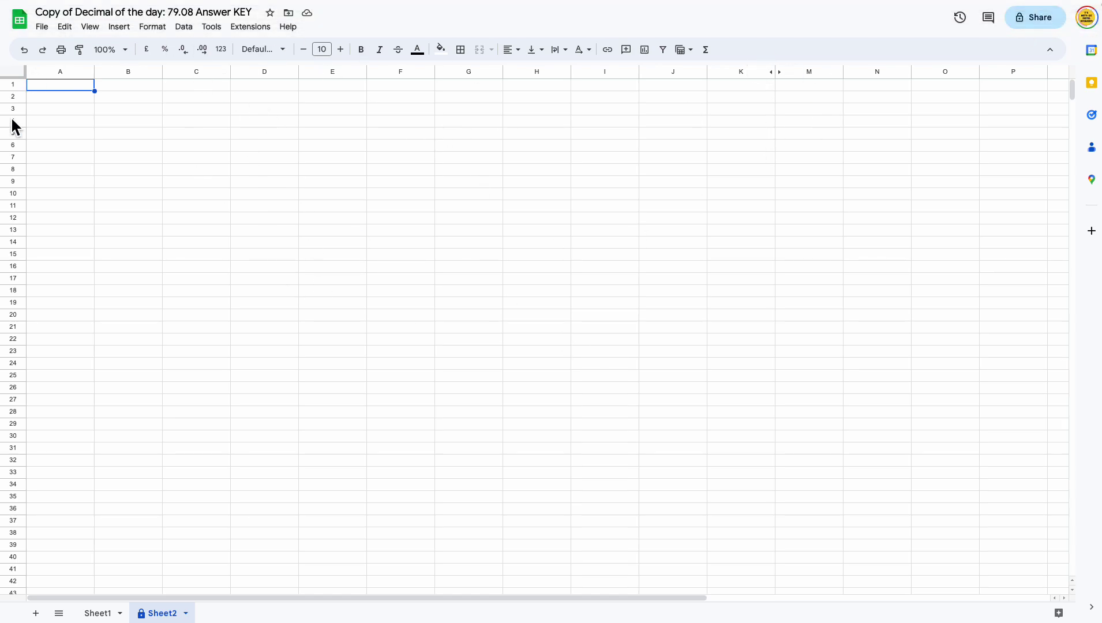
{"action": "left_click", "coordinate": [14, 75]}
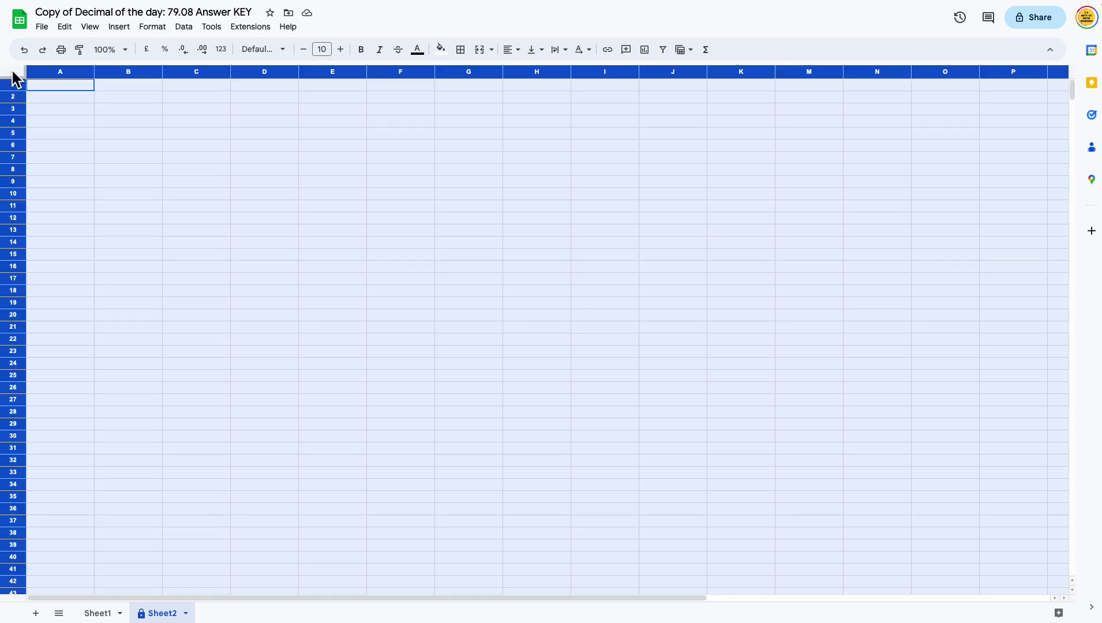
{"action": "right_click", "coordinate": [345, 235]}
{"action": "mouse_move", "coordinate": [477, 620]}
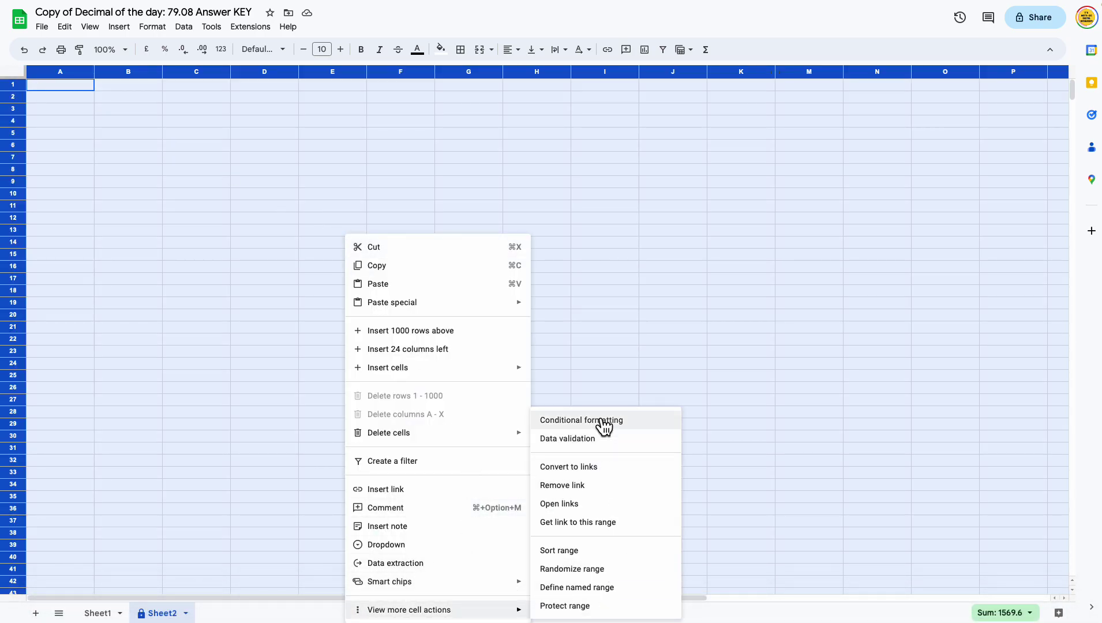
{"action": "left_click", "coordinate": [604, 427]}
{"action": "left_click", "coordinate": [412, 334]}
{"action": "left_click", "coordinate": [687, 371]}
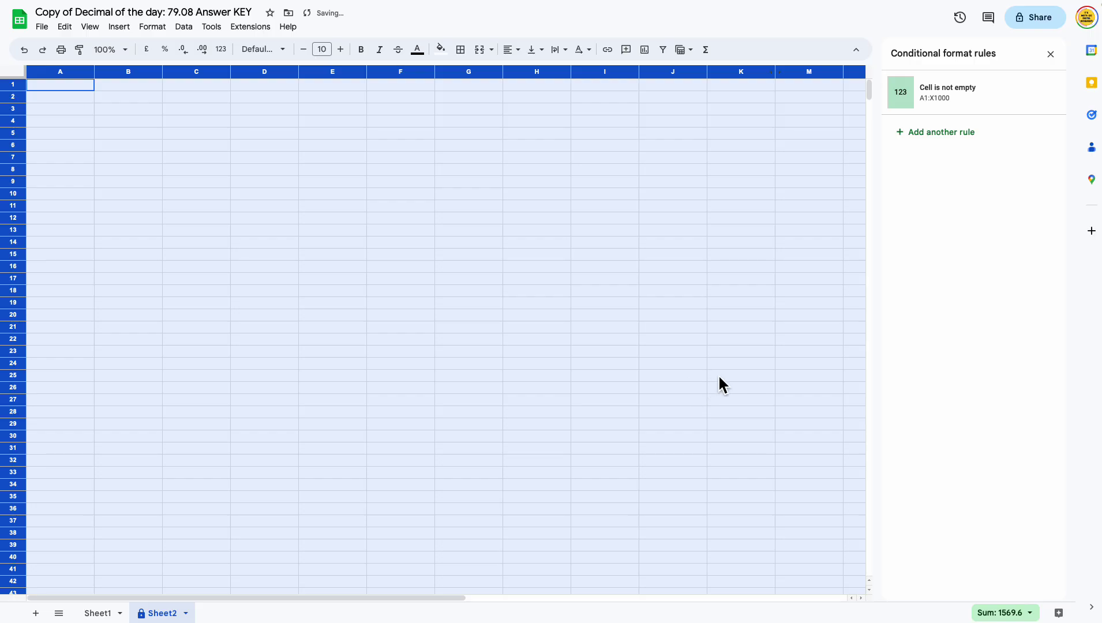
{"action": "mouse_move", "coordinate": [922, 93]}
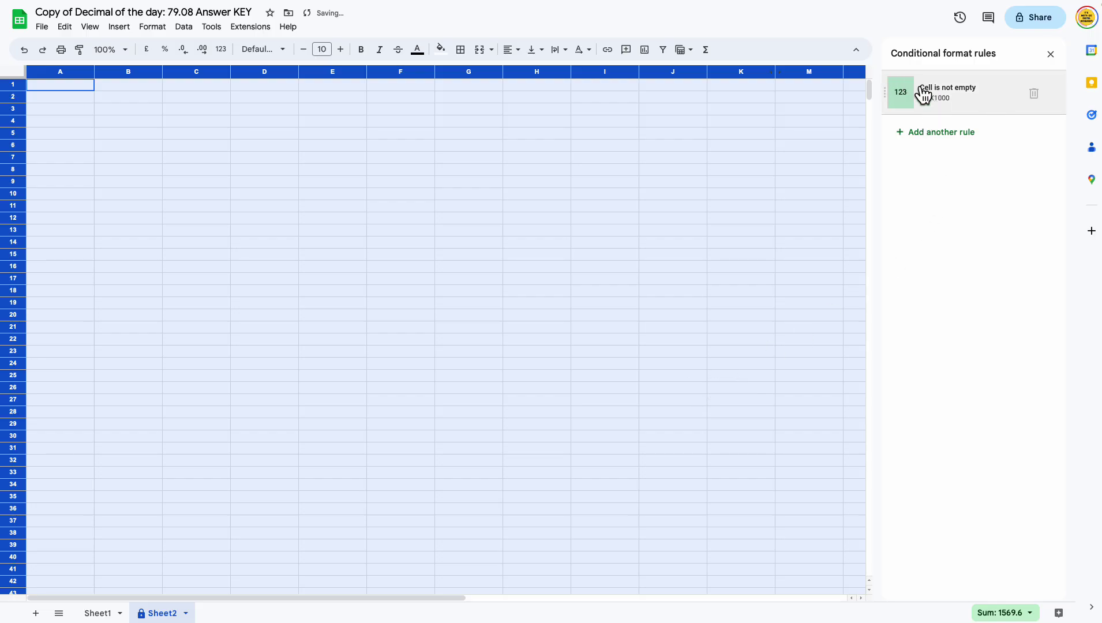
- Delete the "Cell is not empty" conditional format rule from Sheet2 and close the conditional format rules
{"action": "left_click", "coordinate": [1030, 95]}
{"action": "left_click", "coordinate": [1050, 54]}
{"action": "left_click", "coordinate": [872, 209]}
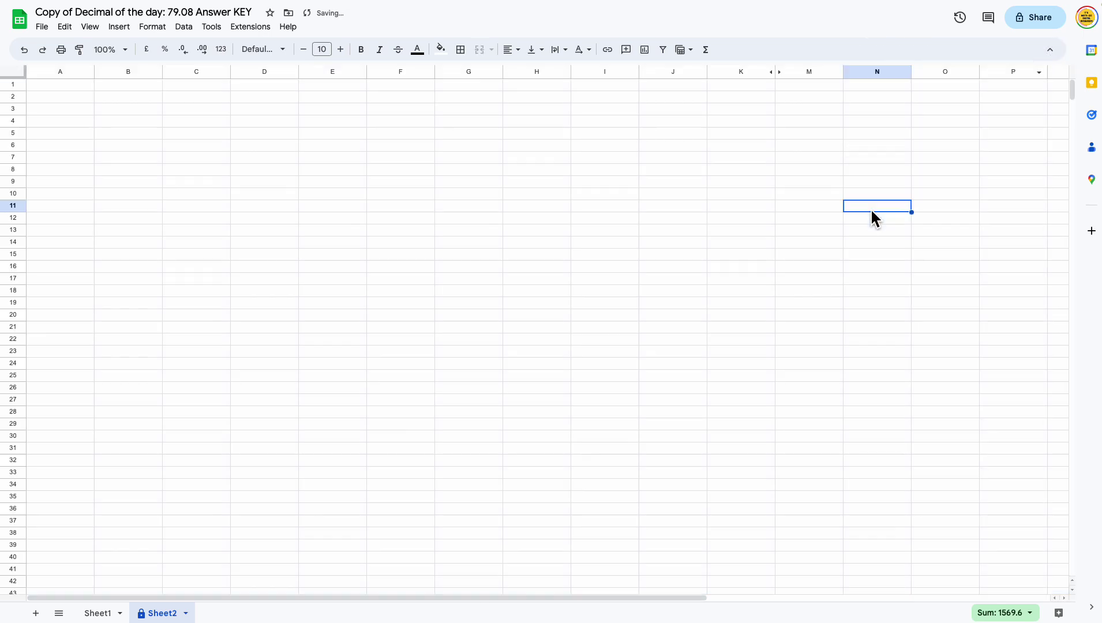
- Change the problem 1 answer in Q82 of Sheet2 to "Seventy-nine and eight hundredths" by adding the hyphen
{"action": "scroll", "coordinate": [879, 393], "scroll_direction": "down", "scroll_amount": 15}
{"action": "left_click_drag", "start_coordinate": [625, 600], "coordinate": [855, 594]}
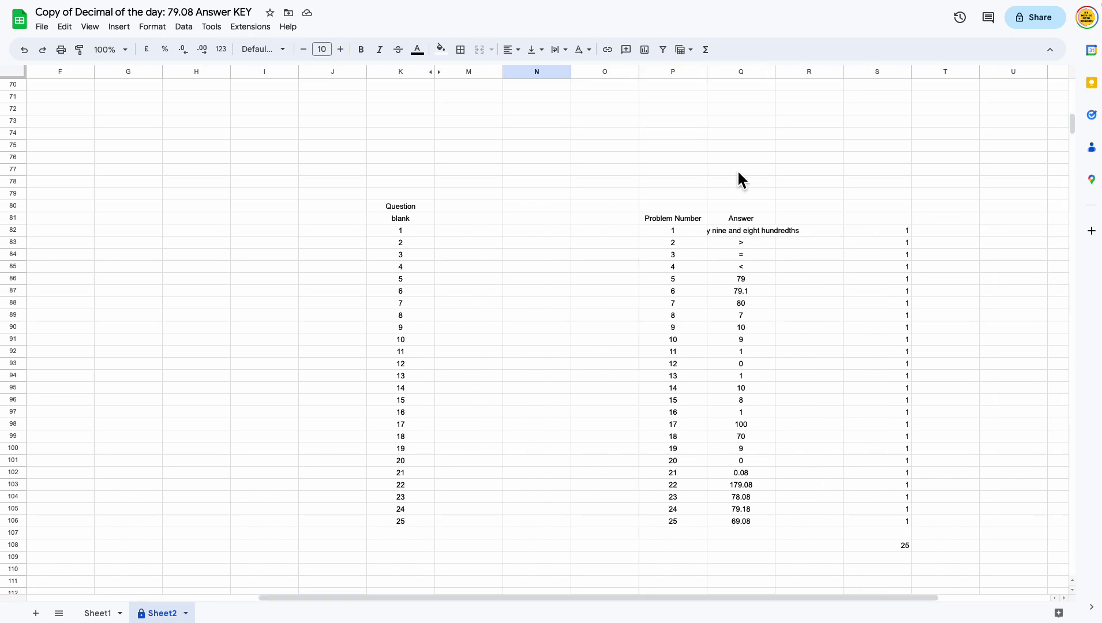
{"action": "left_click", "coordinate": [756, 216]}
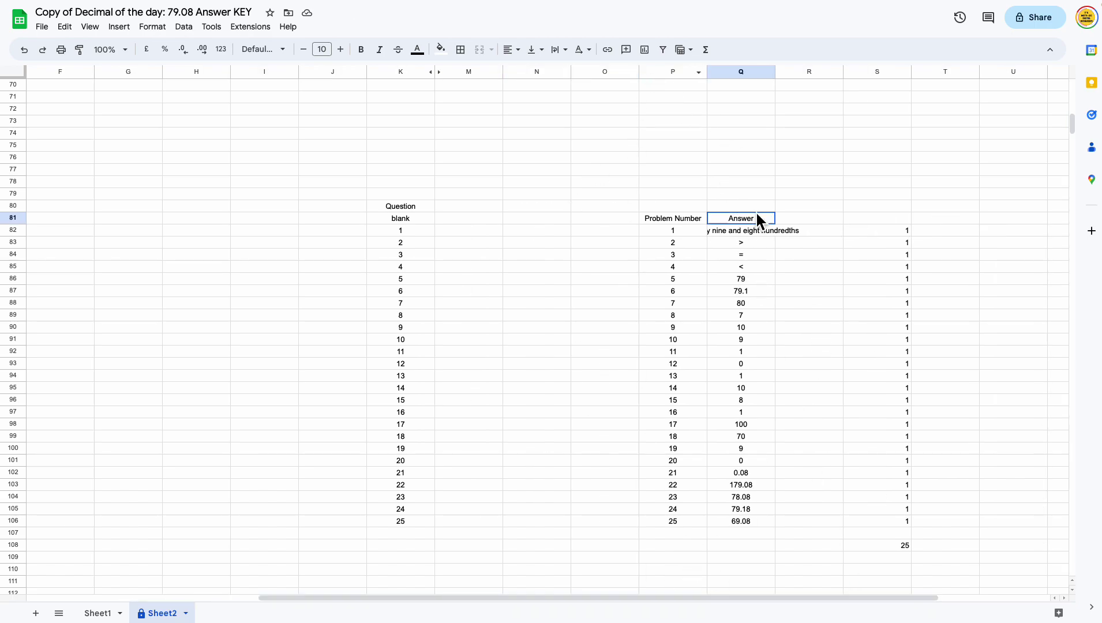
{"action": "left_click", "coordinate": [755, 230]}
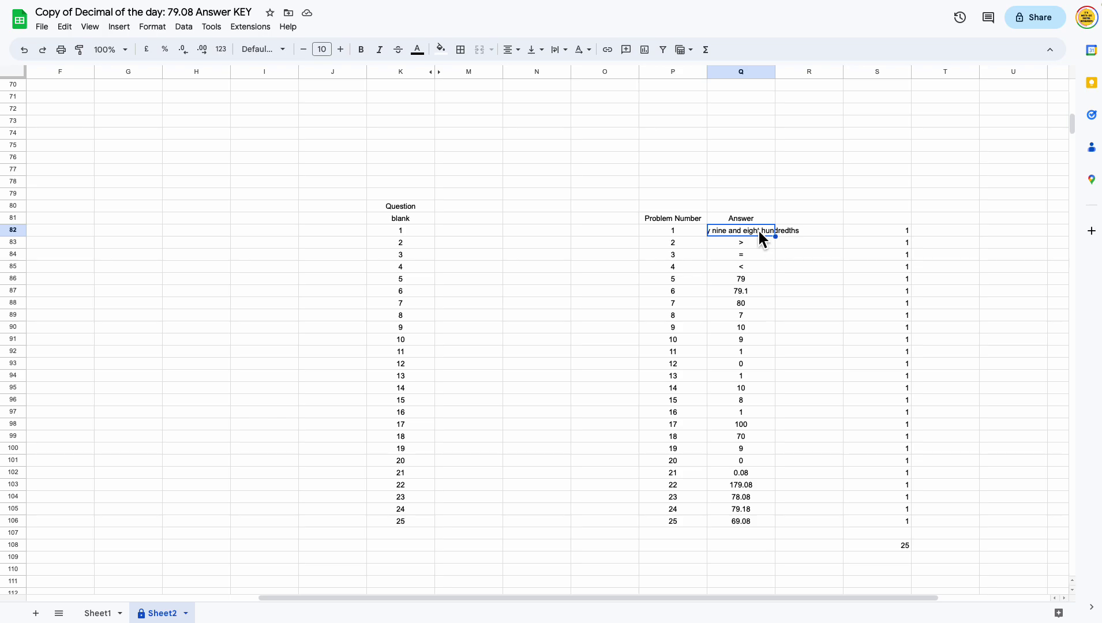
{"action": "double_click", "coordinate": [726, 230]}
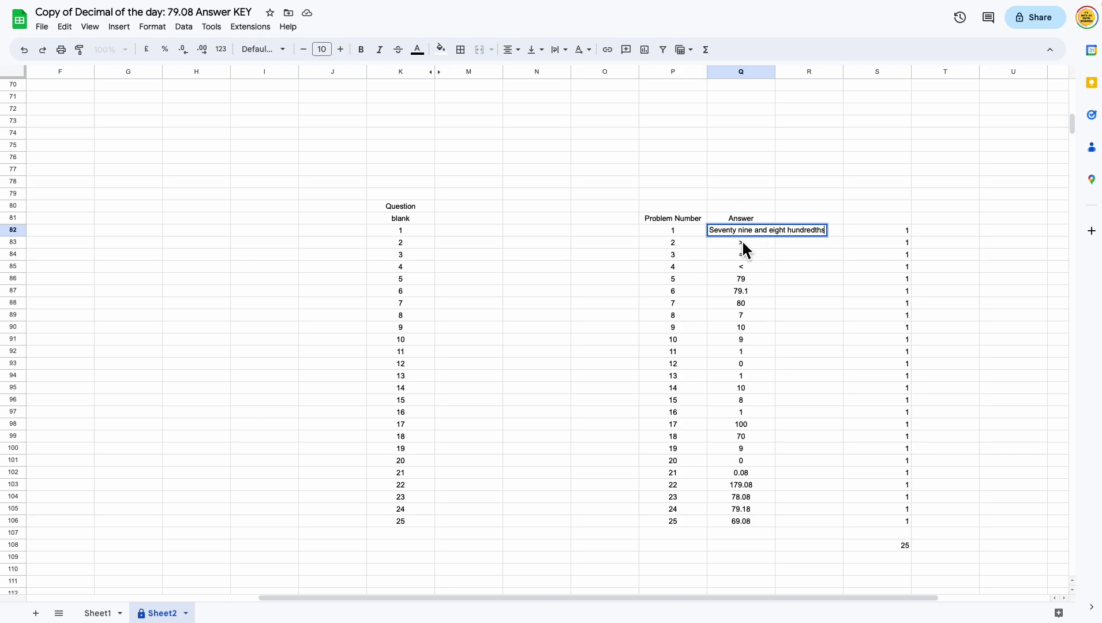
{"action": "left_click", "coordinate": [740, 230]}
{"action": "key", "text": "BackSpace"}
{"action": "type", "text": "-"}
{"action": "left_click", "coordinate": [853, 268]}
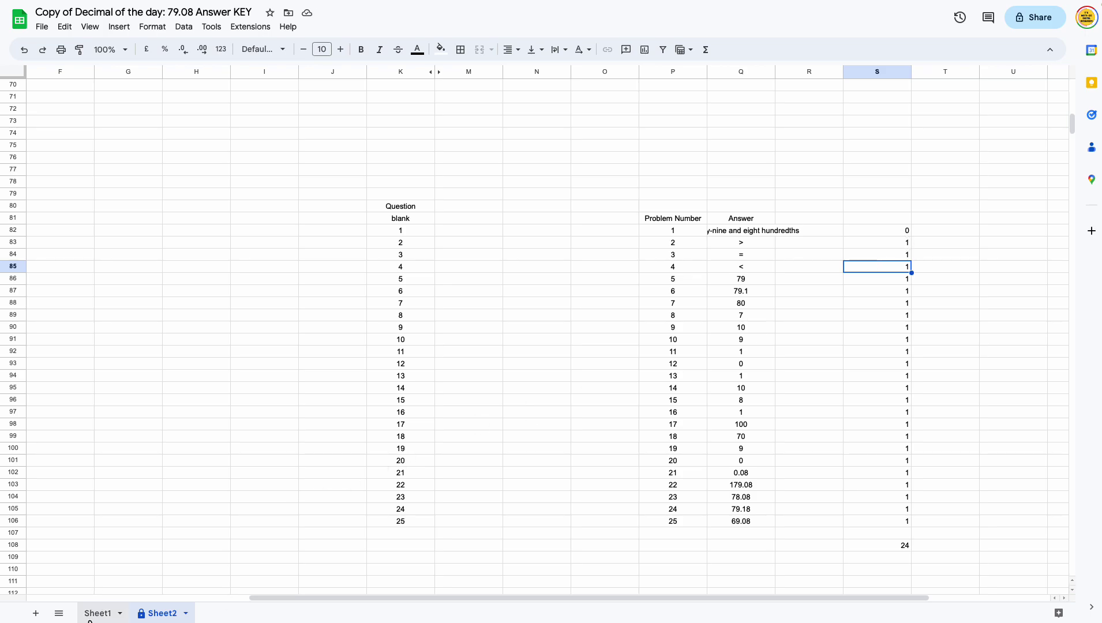
- Change the Word Form answer on Sheet1 to "Seventy-nine and eight hundredths" to match the hyphenated key
{"action": "left_click", "coordinate": [95, 613]}
{"action": "left_click", "coordinate": [123, 208]}
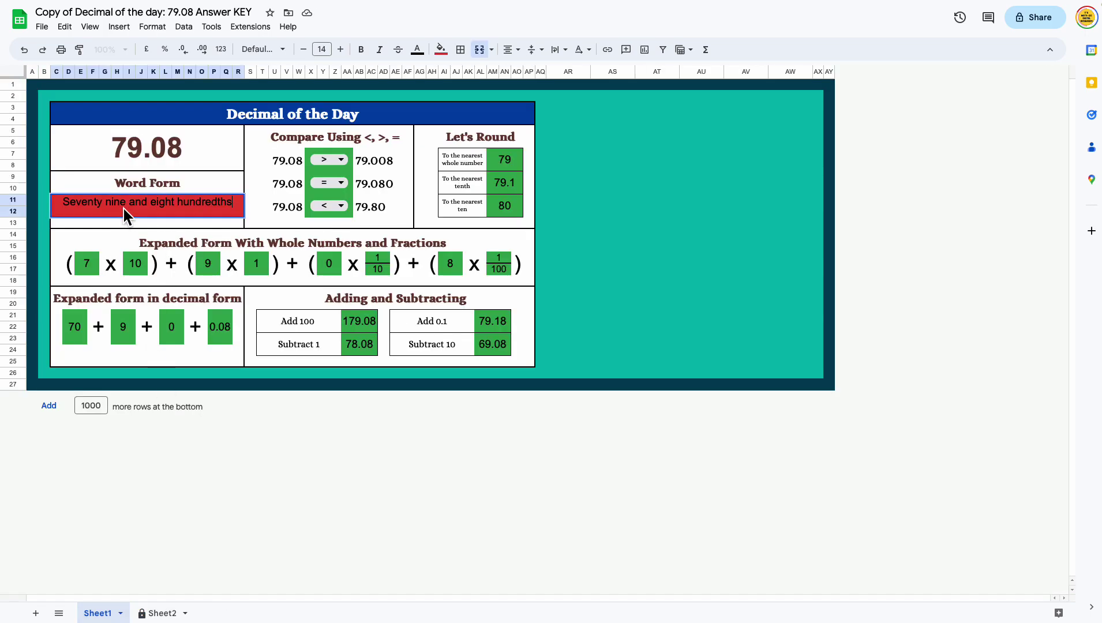
{"action": "double_click", "coordinate": [104, 197]}
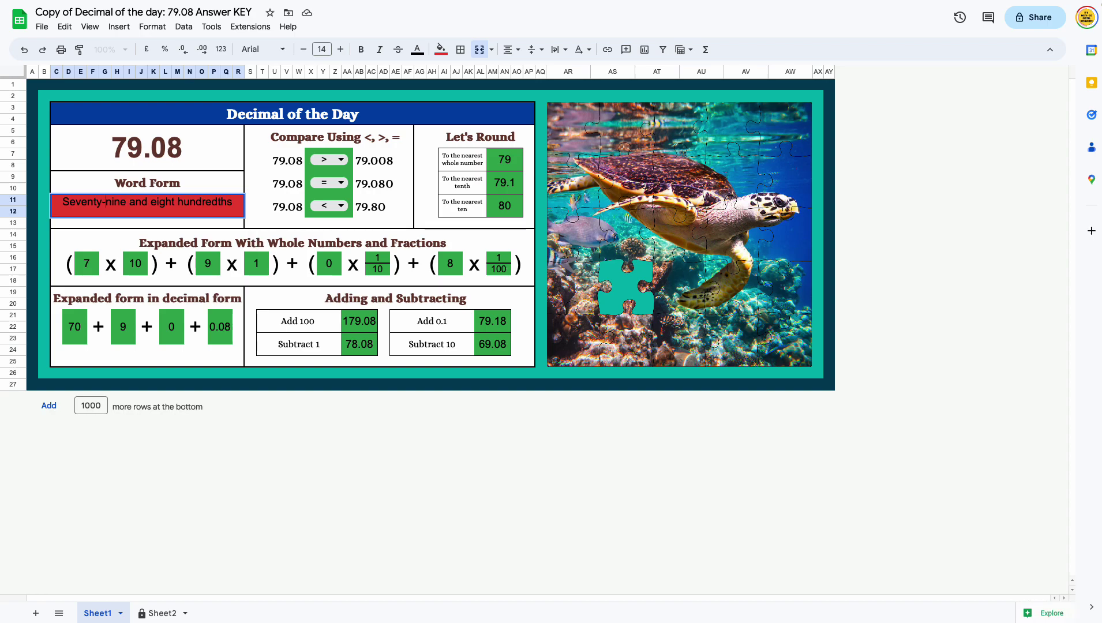
{"action": "left_click", "coordinate": [311, 385]}
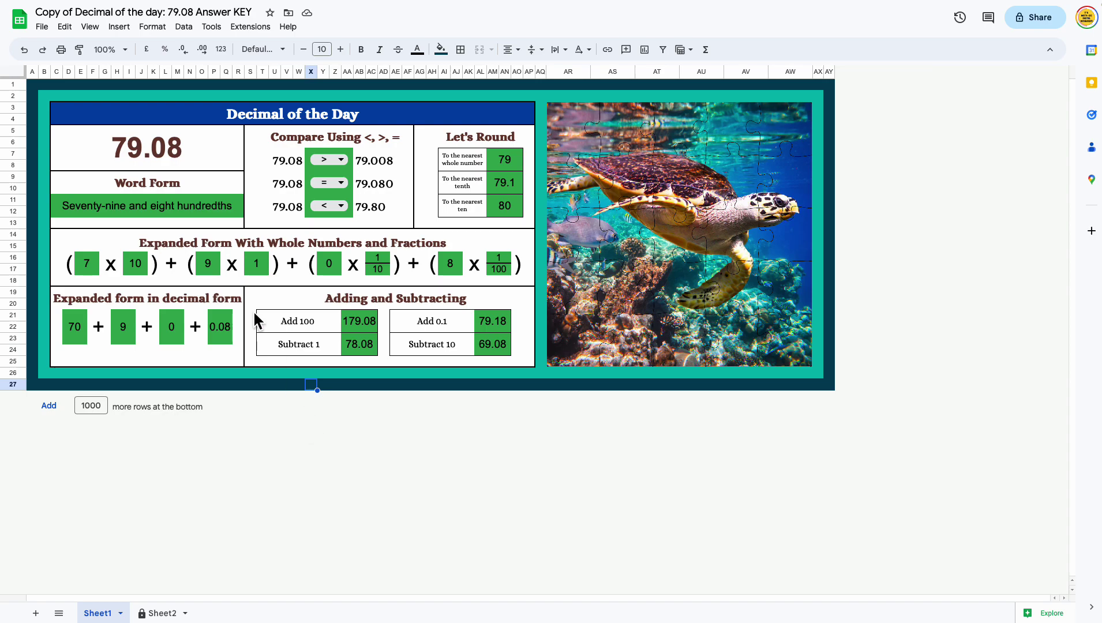
{"action": "left_click", "coordinate": [208, 218]}
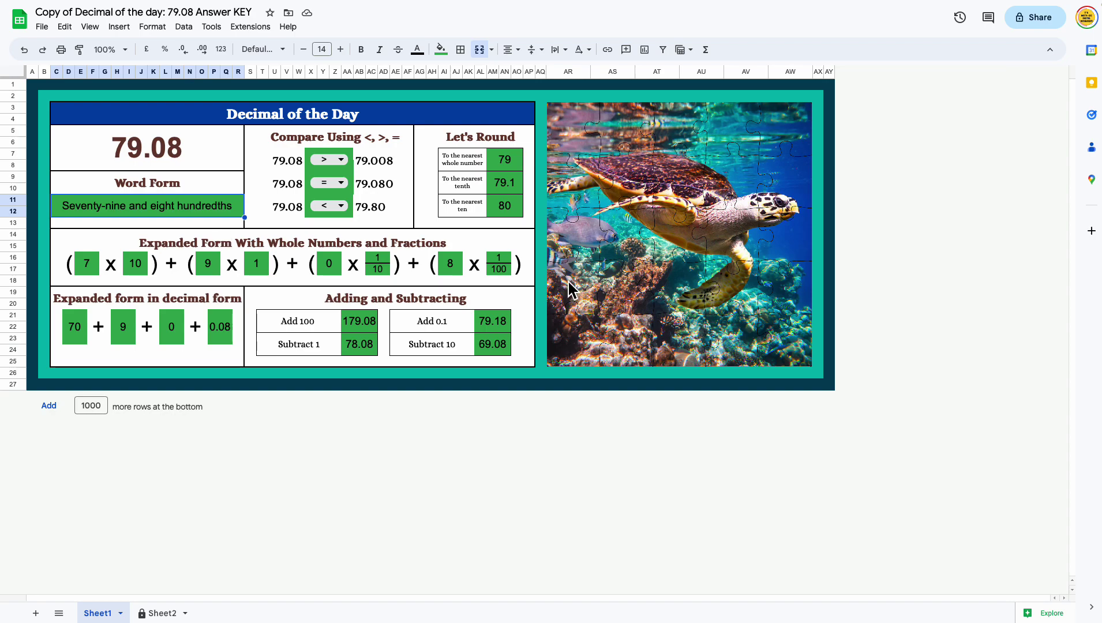
{"action": "left_click", "coordinate": [420, 384]}
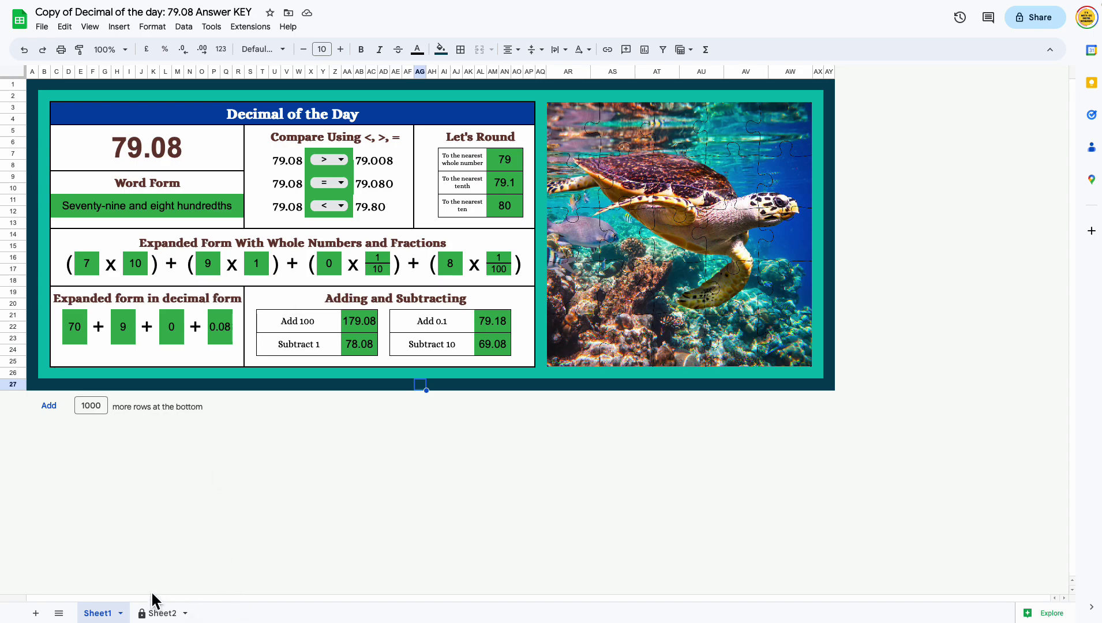
- Select the problem 1 check cell S82 on Sheet2 and show the formula bar
{"action": "left_click", "coordinate": [163, 614]}
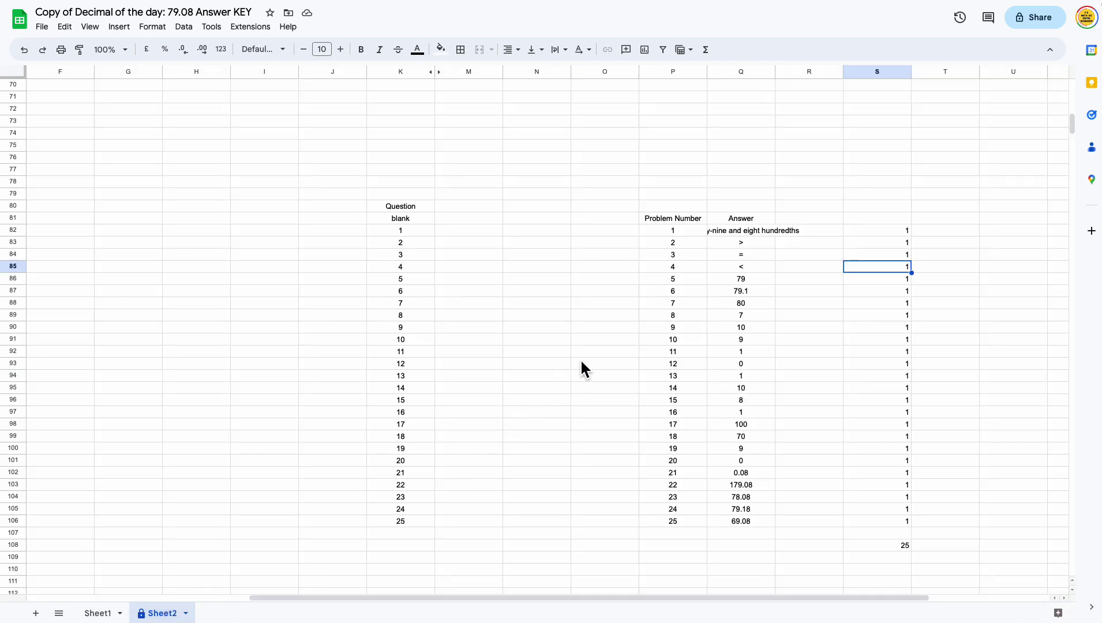
{"action": "left_click", "coordinate": [872, 233]}
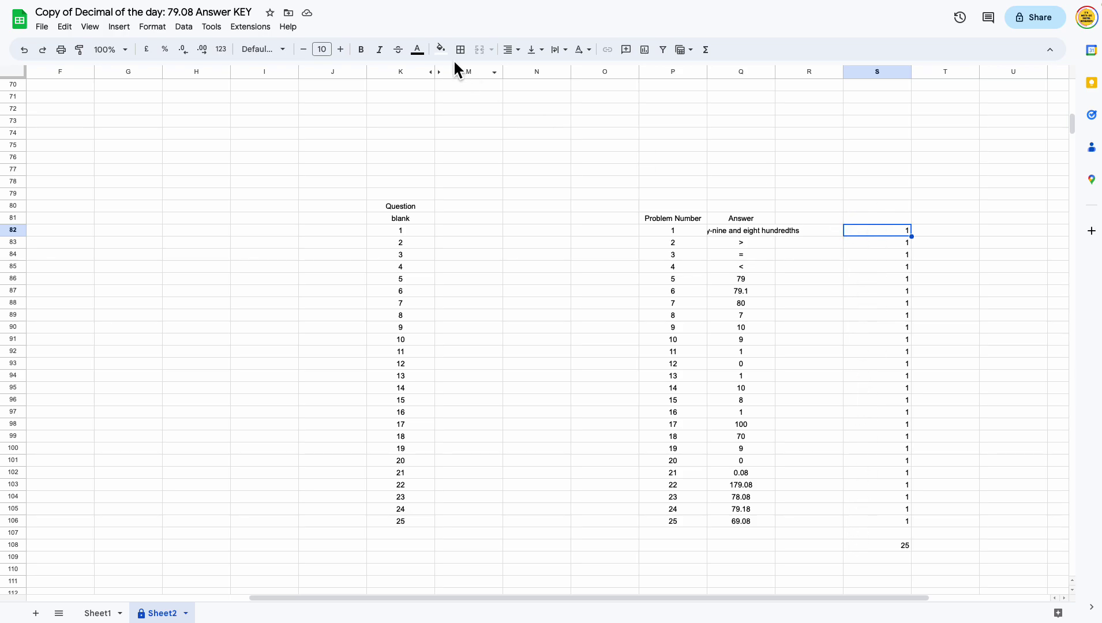
{"action": "left_click", "coordinate": [97, 29]}
{"action": "mouse_move", "coordinate": [110, 49]}
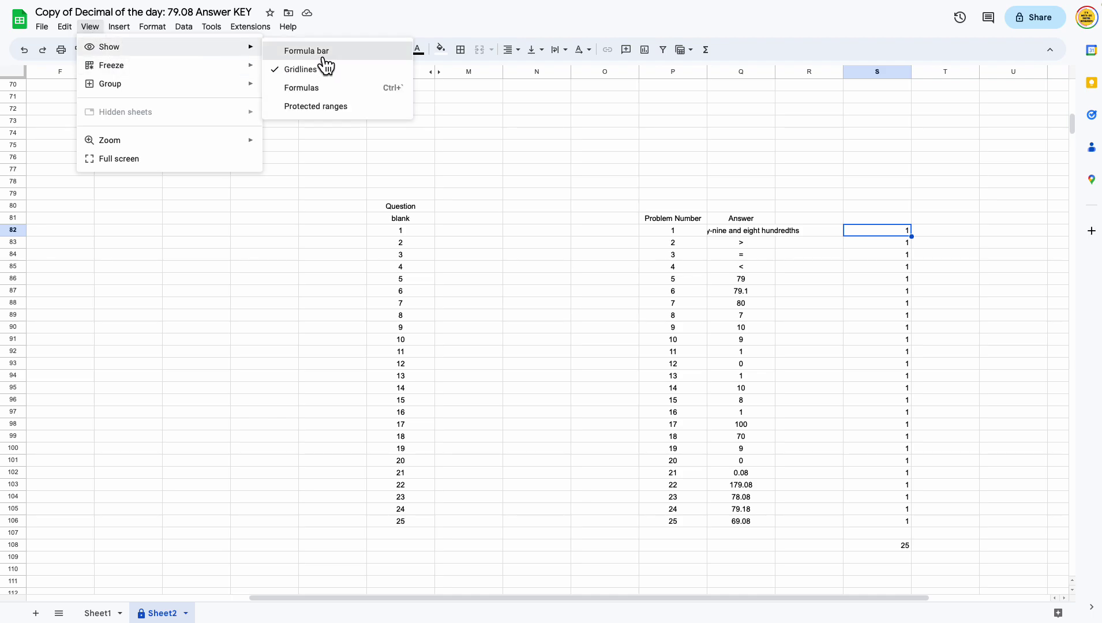
{"action": "left_click", "coordinate": [307, 50]}
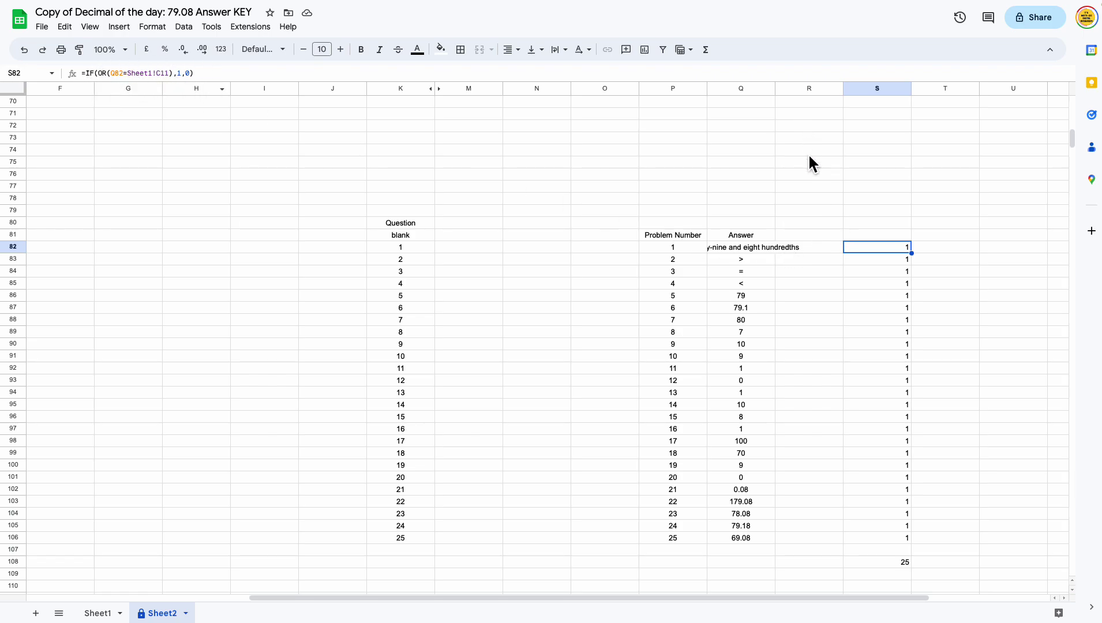
- Enter "seventy nine and eight hundredths" in R82 as an alternative answer for problem 1
{"action": "left_click", "coordinate": [814, 247]}
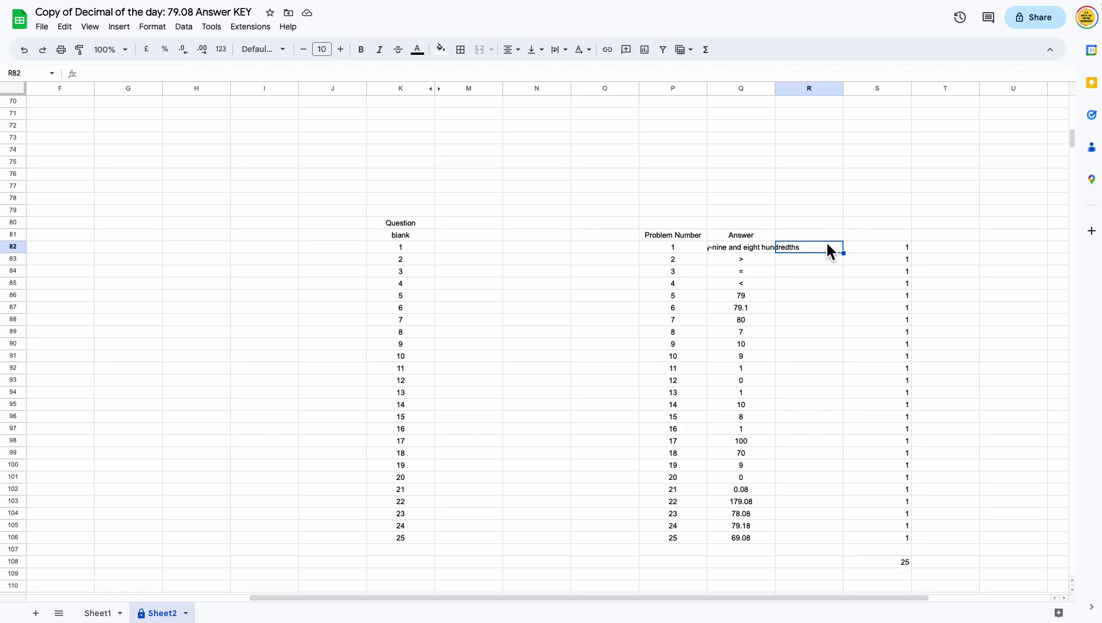
{"action": "type", "text": "seven"}
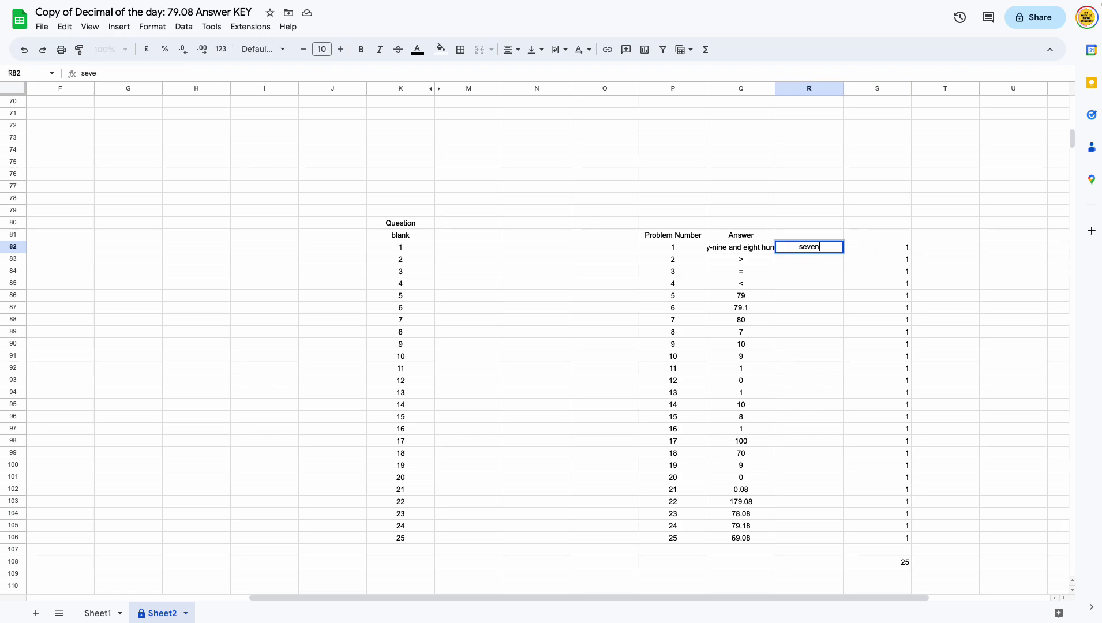
{"action": "type", "text": "ty nine and eight h"}
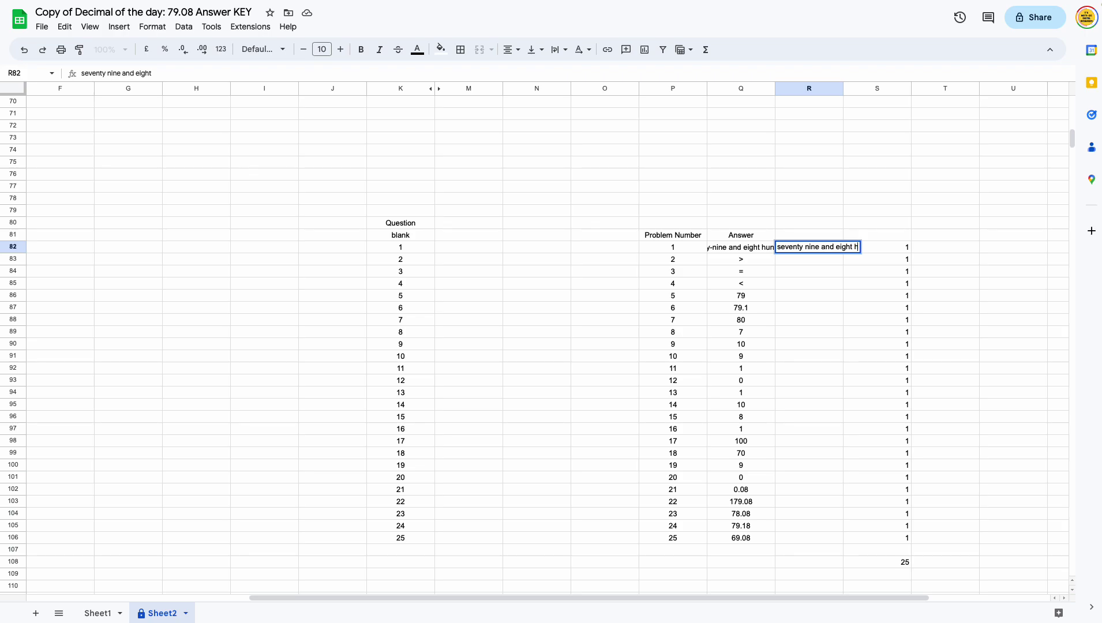
{"action": "type", "text": "undredths"}
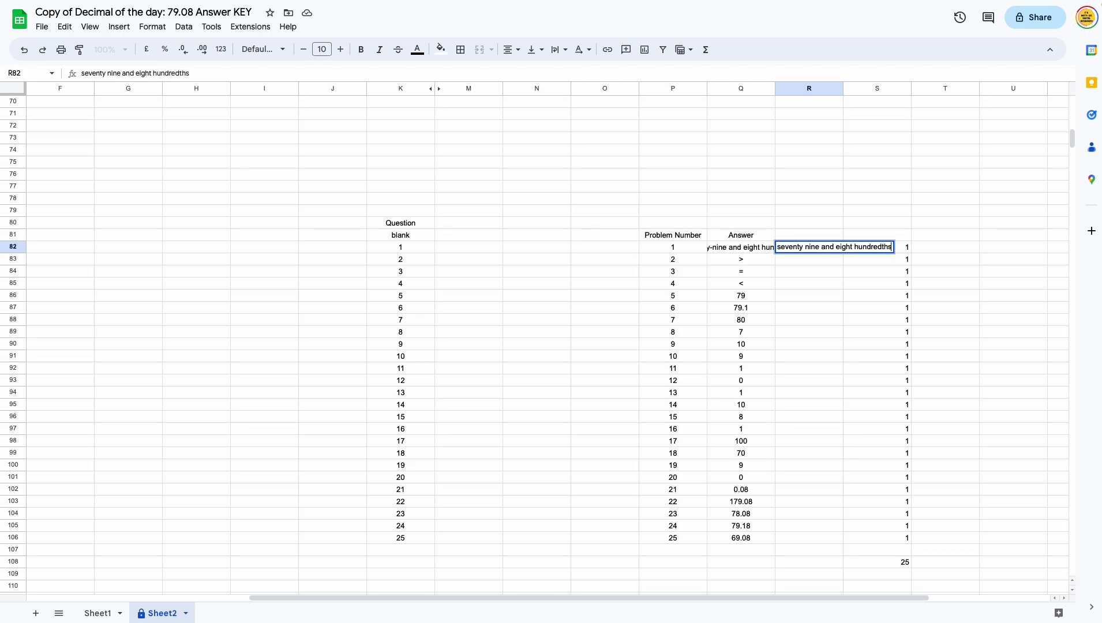
{"action": "key", "text": "Return"}
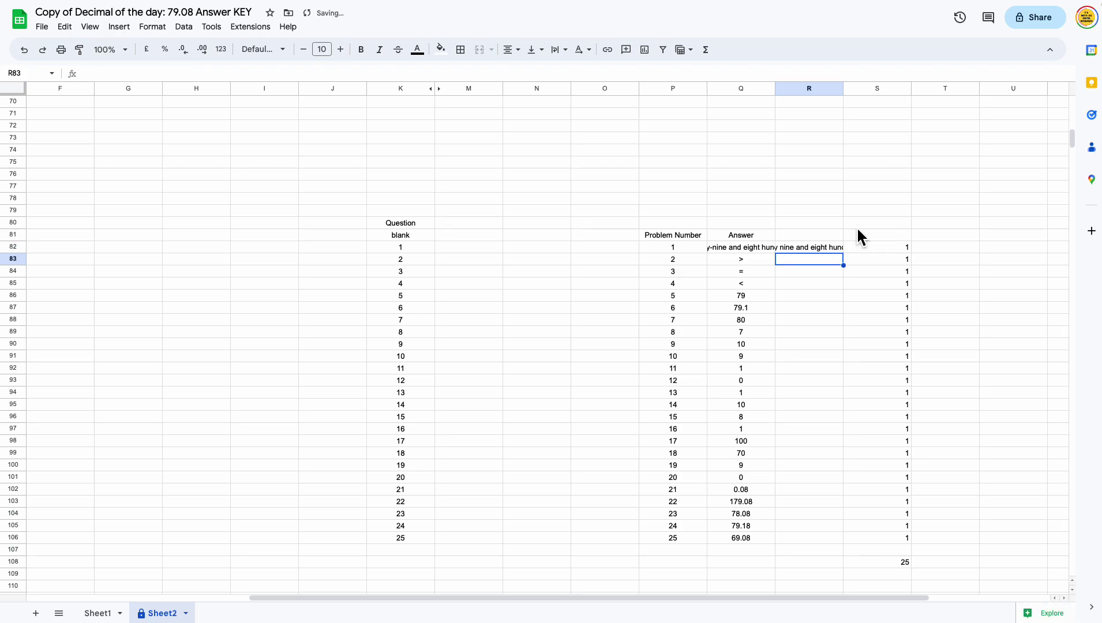
{"action": "left_click", "coordinate": [805, 251]}
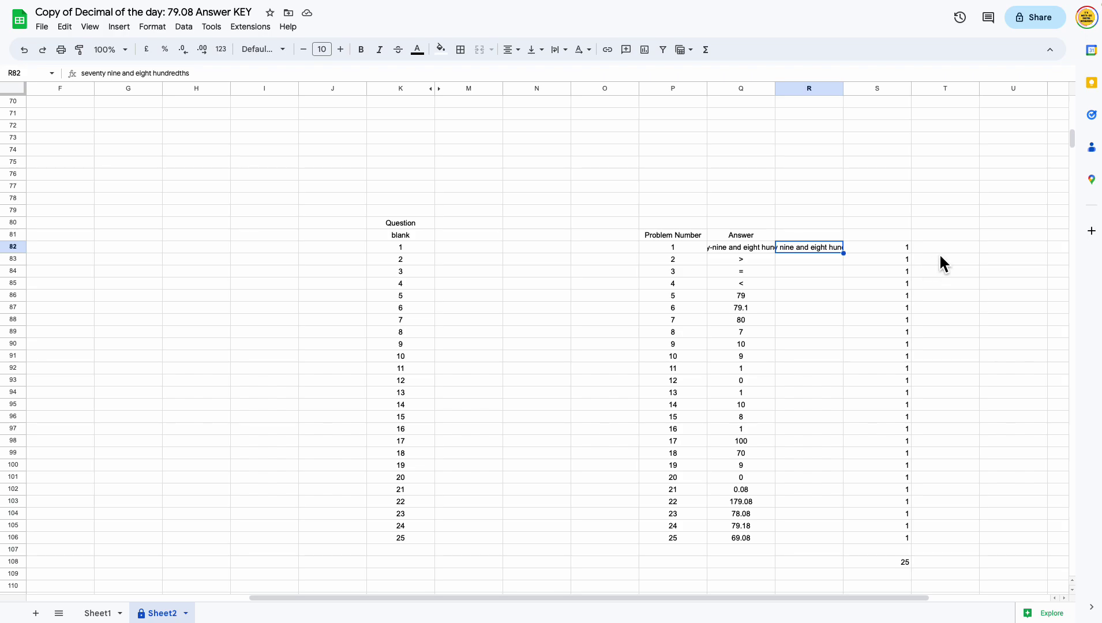
{"action": "left_click", "coordinate": [956, 250]}
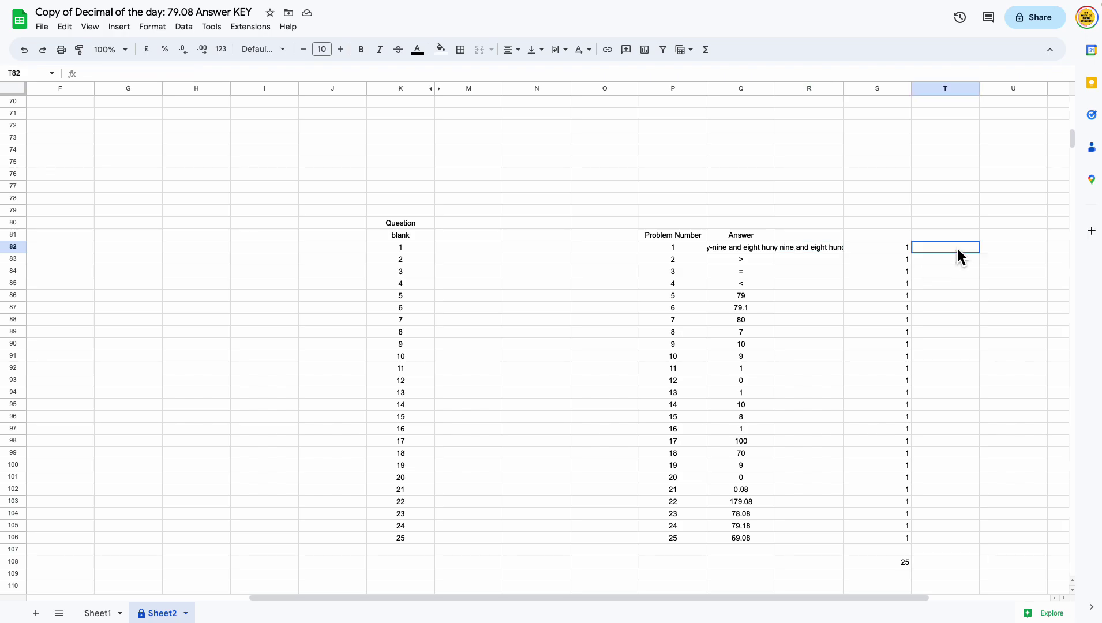
{"action": "left_click", "coordinate": [1017, 246]}
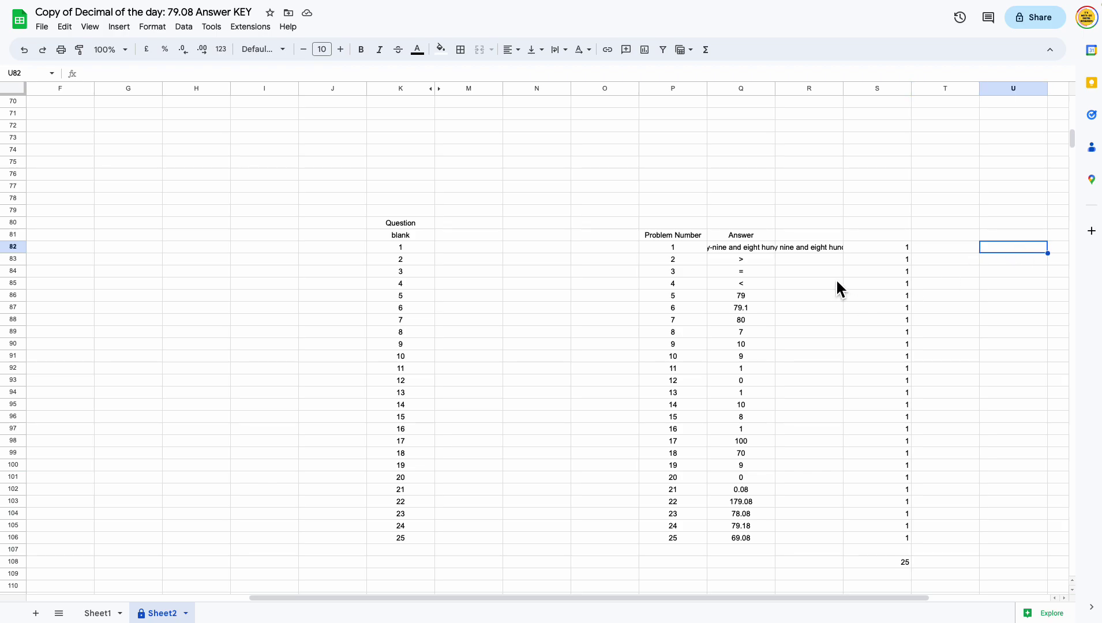
{"action": "left_click", "coordinate": [818, 246]}
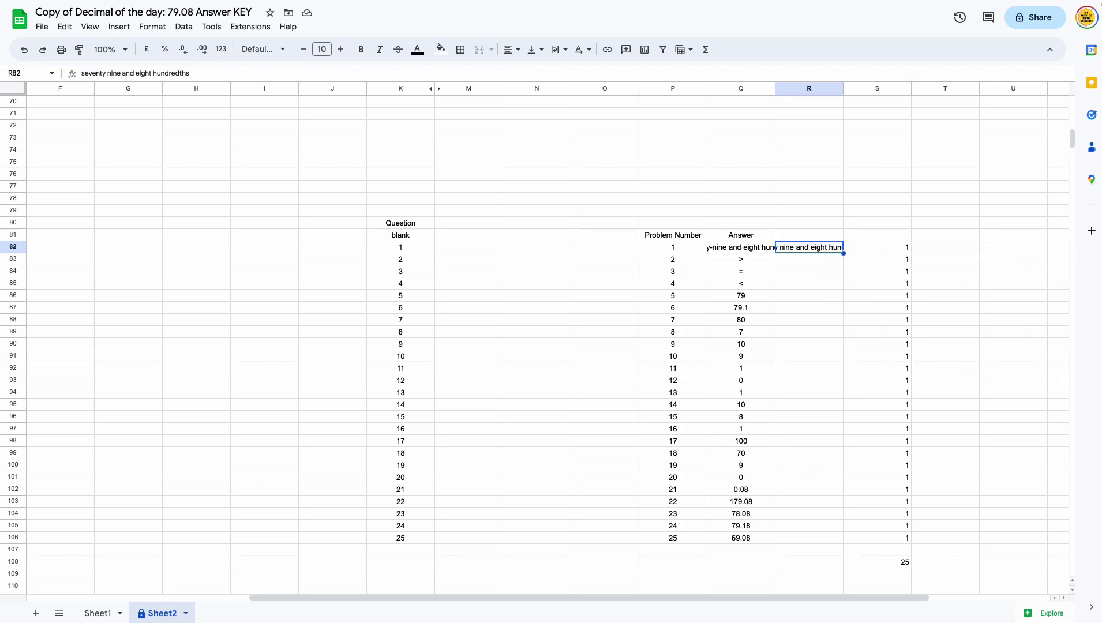
- Change the Word Form answer on Sheet1 to "Seventy nine and eight hundredths" without the hyphen
{"action": "left_click", "coordinate": [86, 613]}
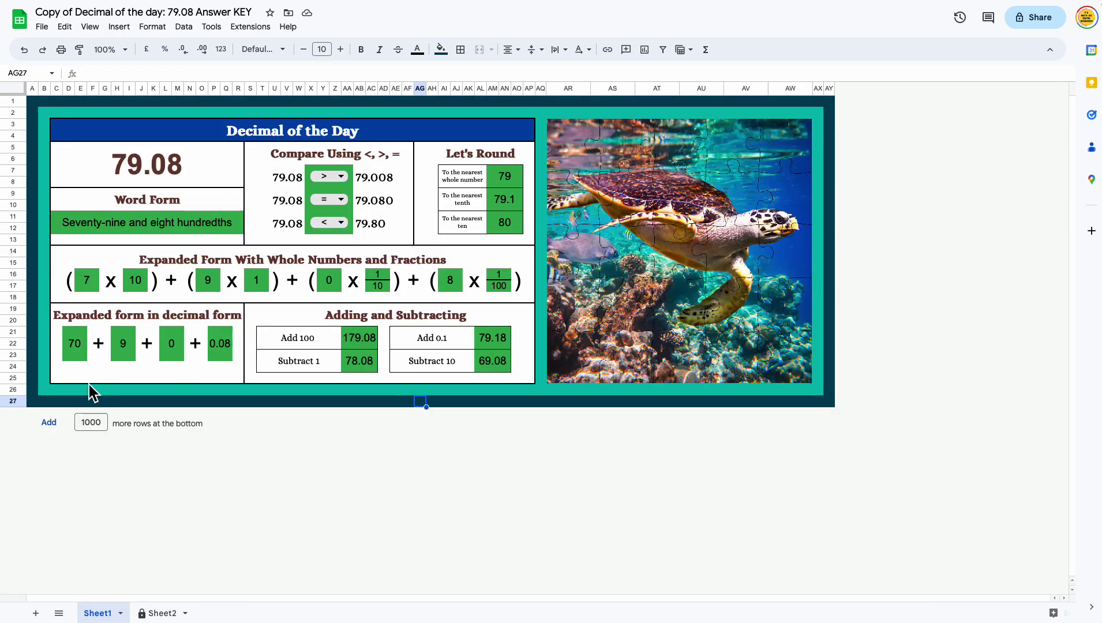
{"action": "double_click", "coordinate": [106, 229]}
{"action": "left_click", "coordinate": [104, 220]}
{"action": "key", "text": "BackSpace"}
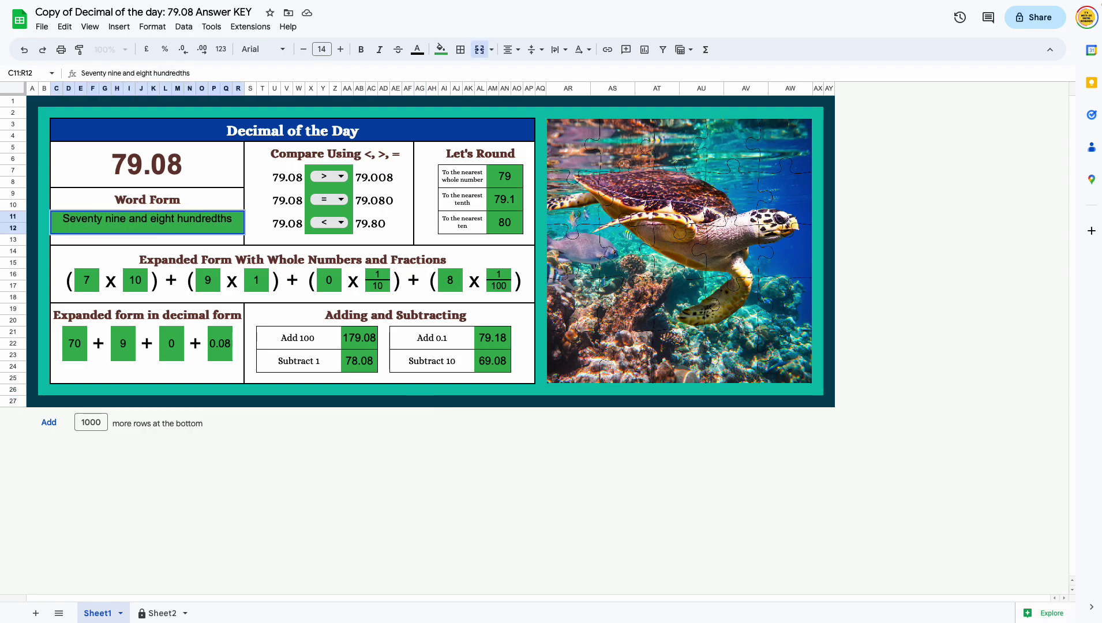
{"action": "key", "text": "ctrl+Return"}
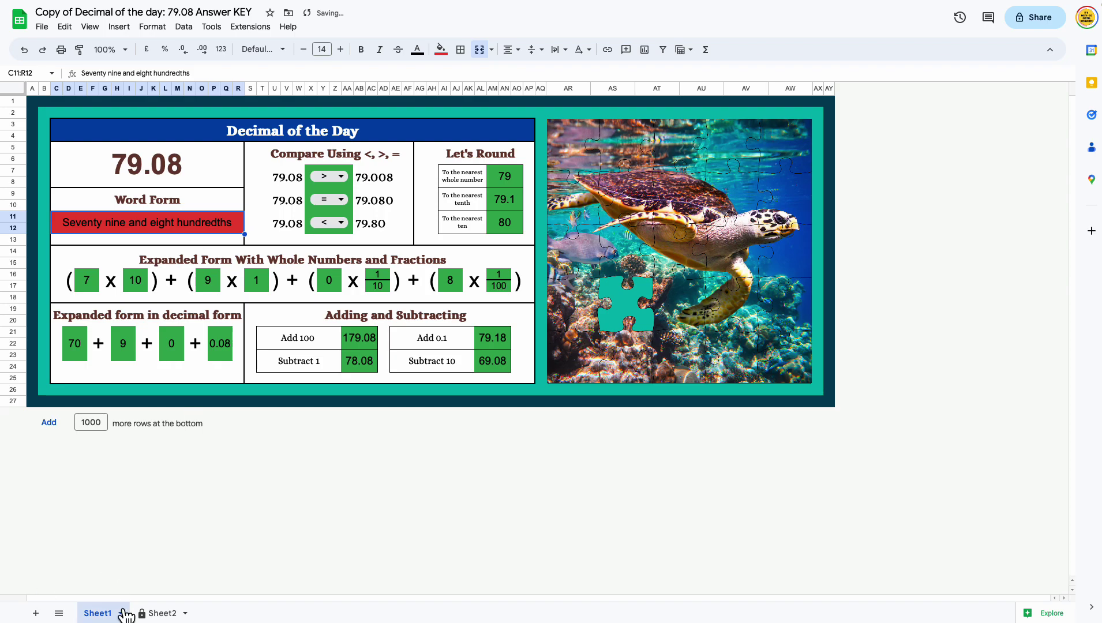
- On Sheet2, add a second condition starting with R82= inside the OR of the problem 1 check formula in S82
{"action": "left_click", "coordinate": [161, 613]}
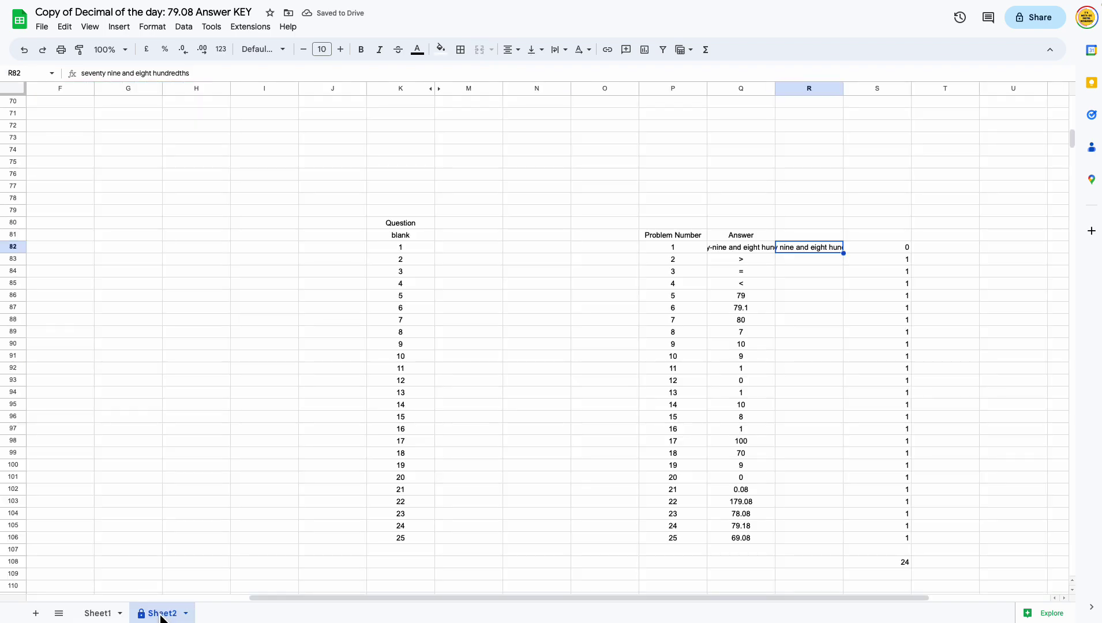
{"action": "left_click", "coordinate": [883, 247]}
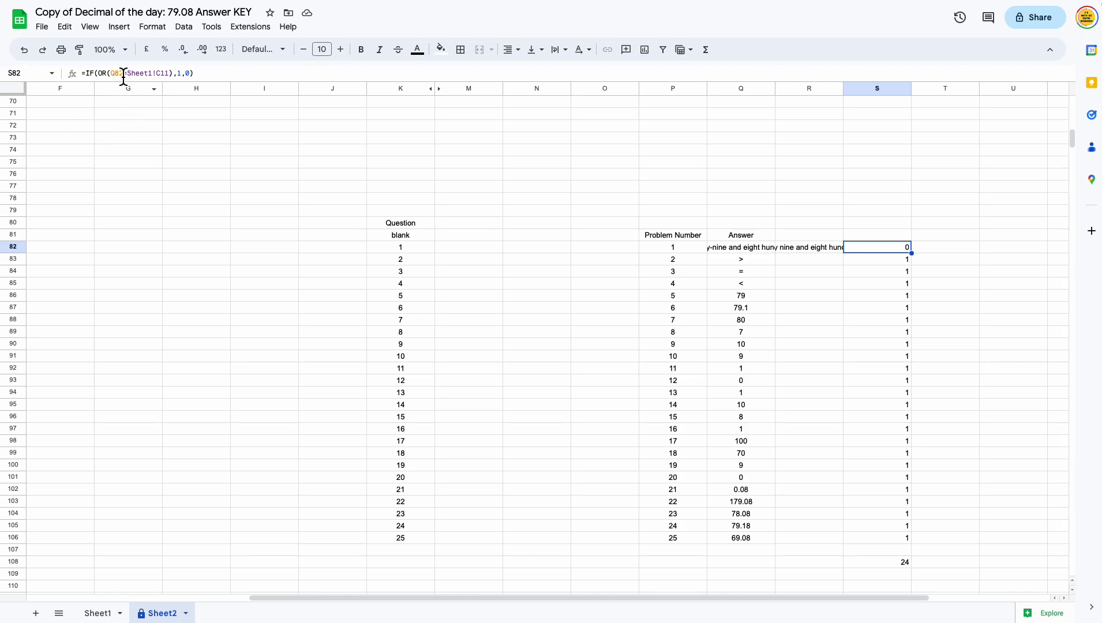
{"action": "left_click", "coordinate": [170, 70]}
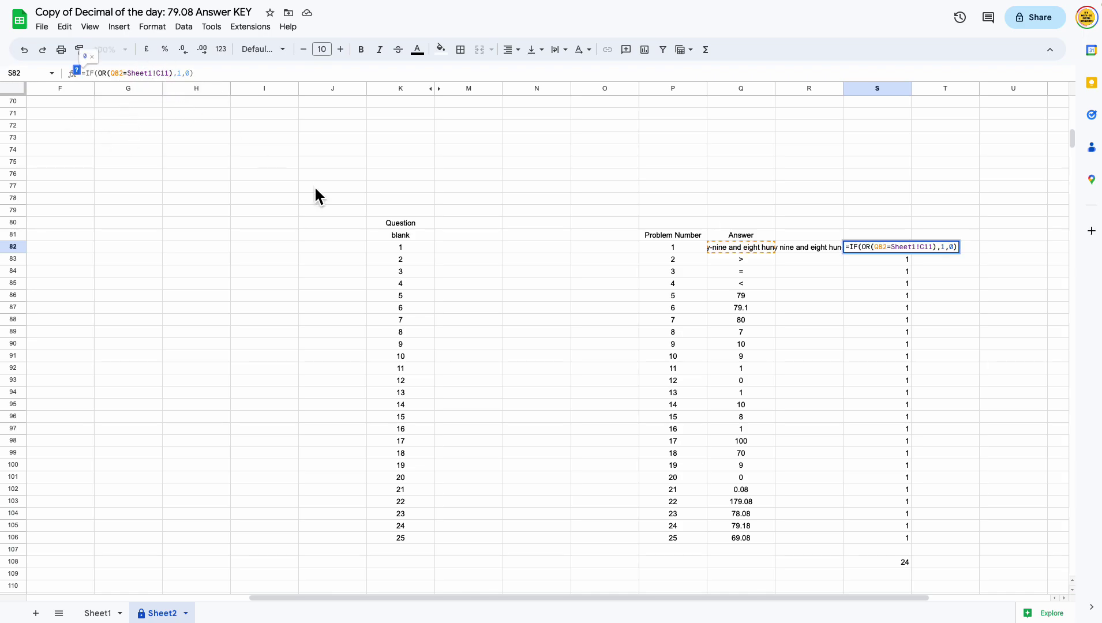
{"action": "type", "text": ", "}
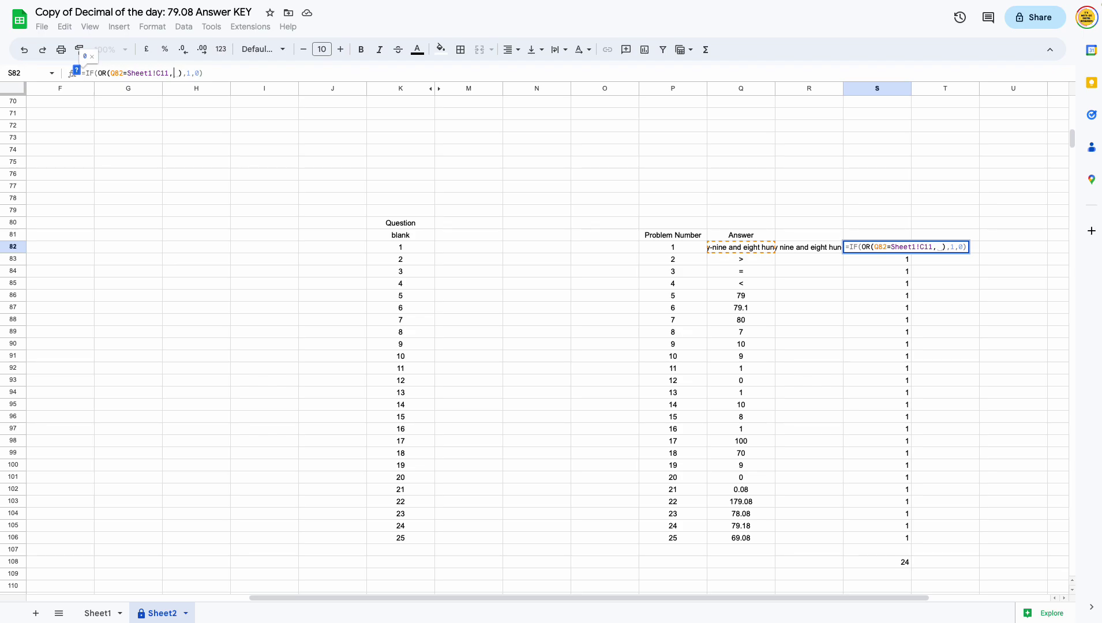
{"action": "type", "text": "R82"}
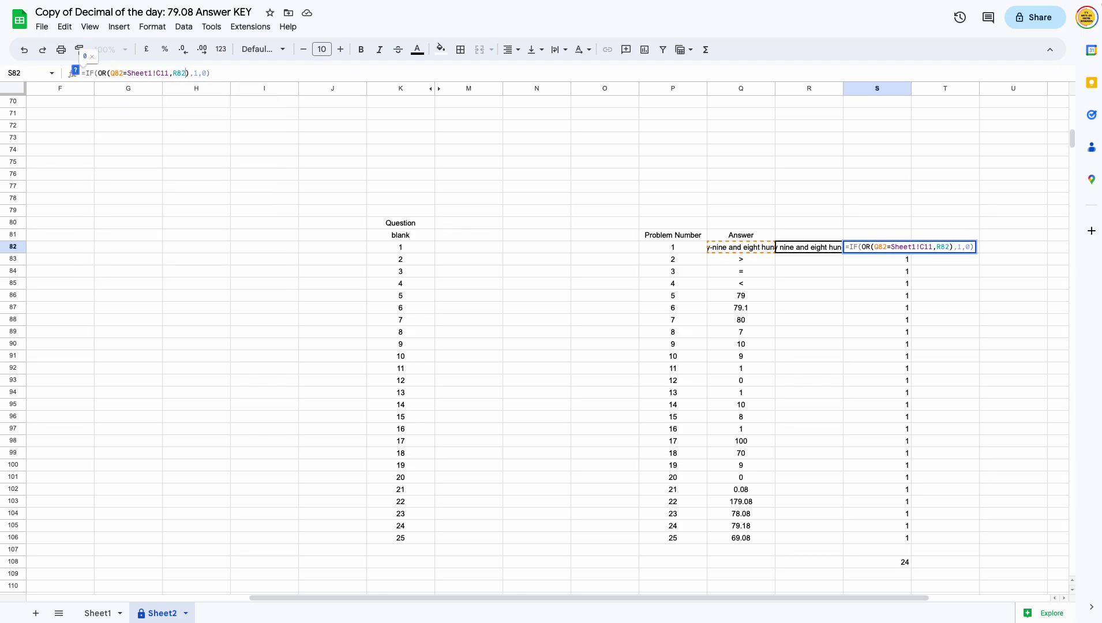
{"action": "type", "text": "="}
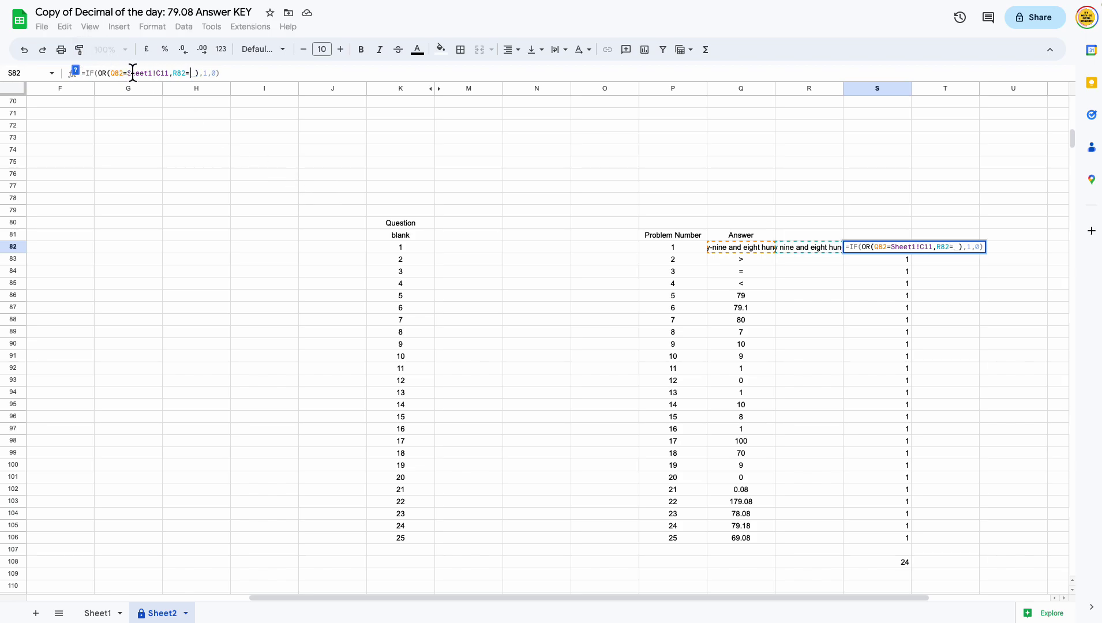
- Complete the R82 condition with a copy of the formula's Sheet1!C11 reference, giving =IF(OR(Q82=Sheet1!C11,R82=Sheet1!C11),1,0)
{"action": "left_click_drag", "start_coordinate": [127, 73], "coordinate": [168, 74]}
{"action": "right_click", "coordinate": [161, 71]}
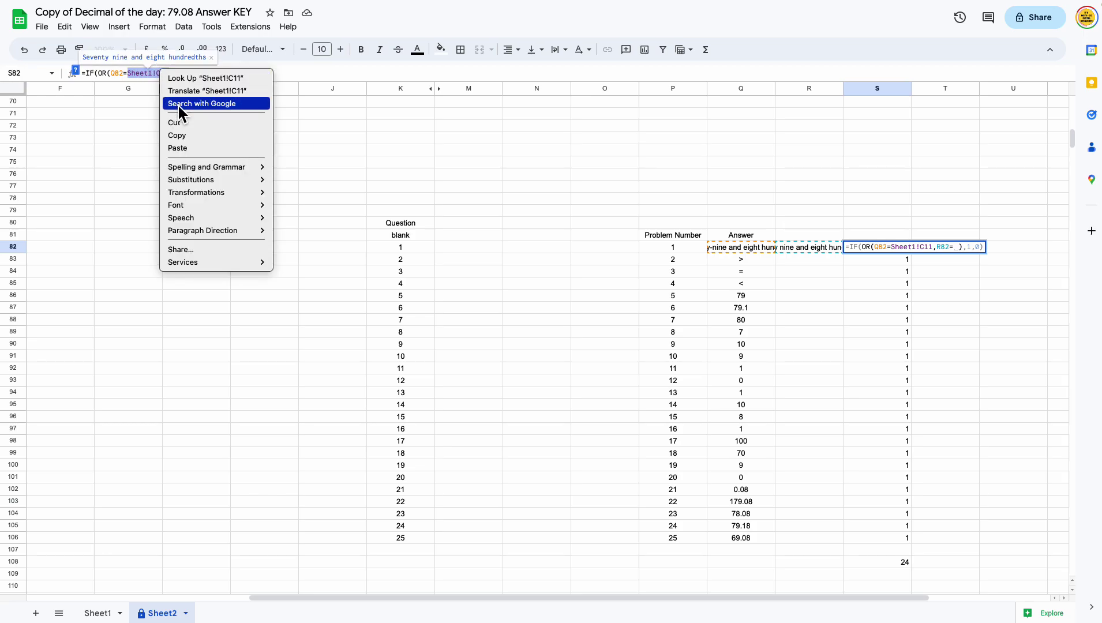
{"action": "left_click", "coordinate": [185, 139]}
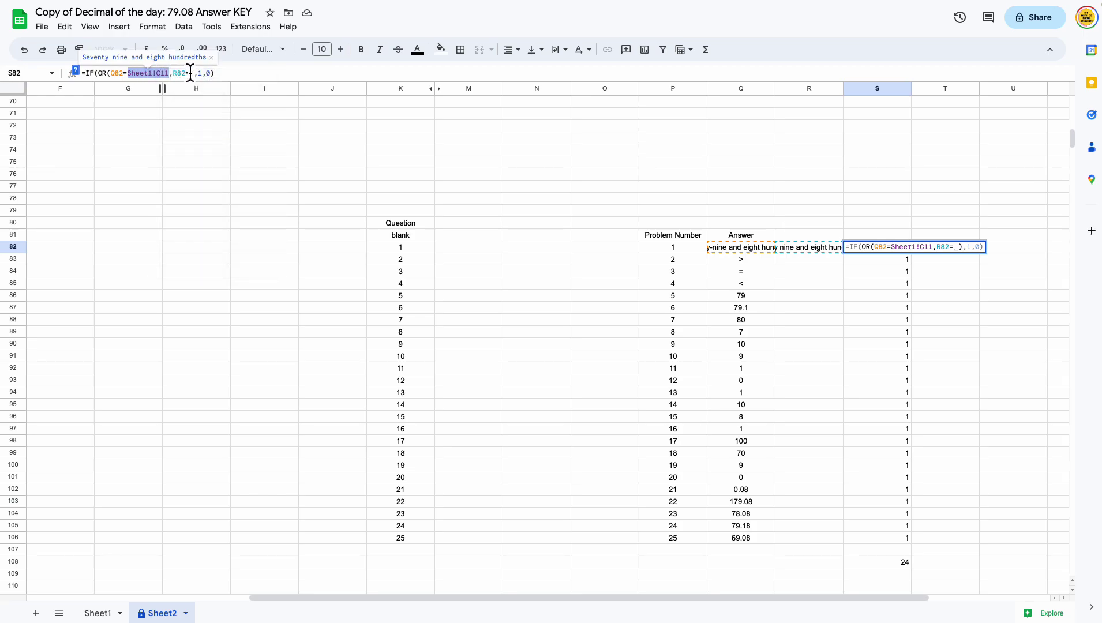
{"action": "left_click", "coordinate": [190, 72]}
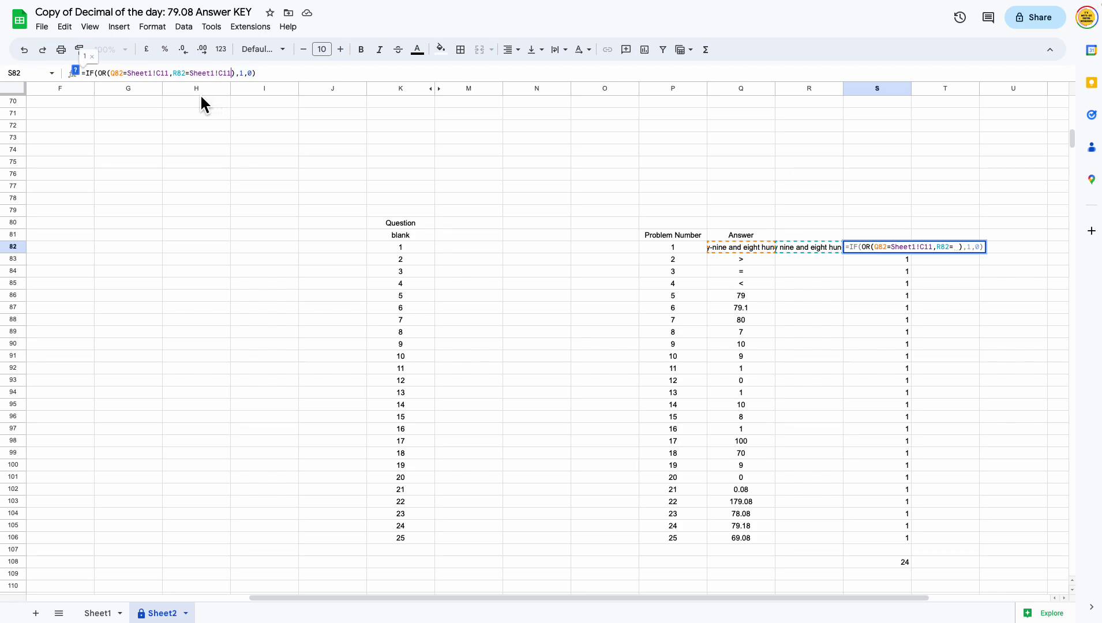
{"action": "key", "text": "ctrl+v"}
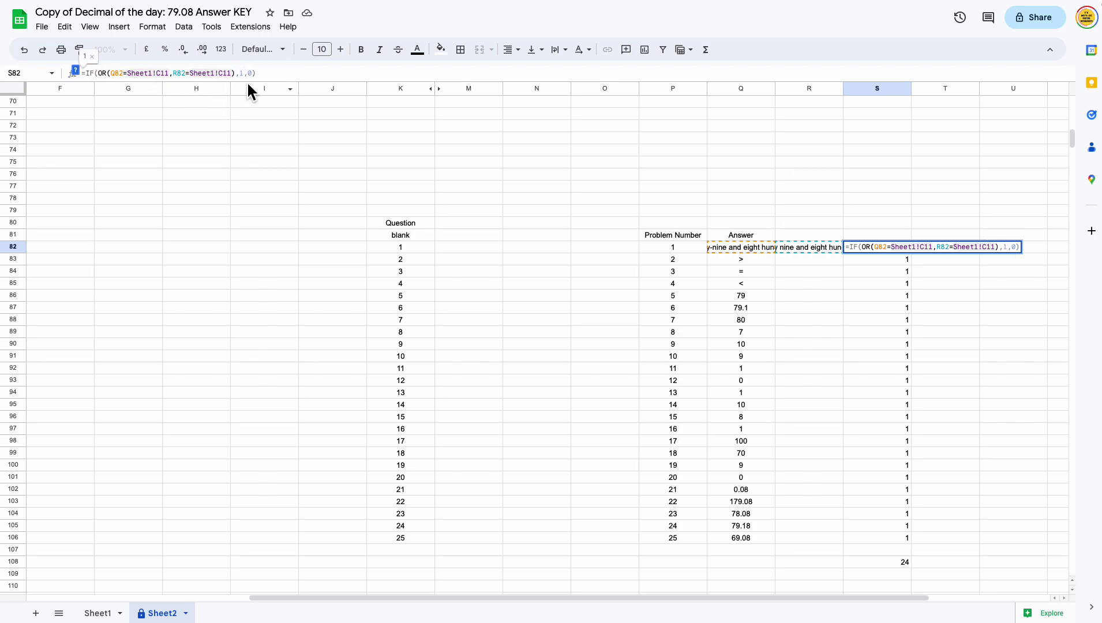
{"action": "left_click", "coordinate": [275, 73]}
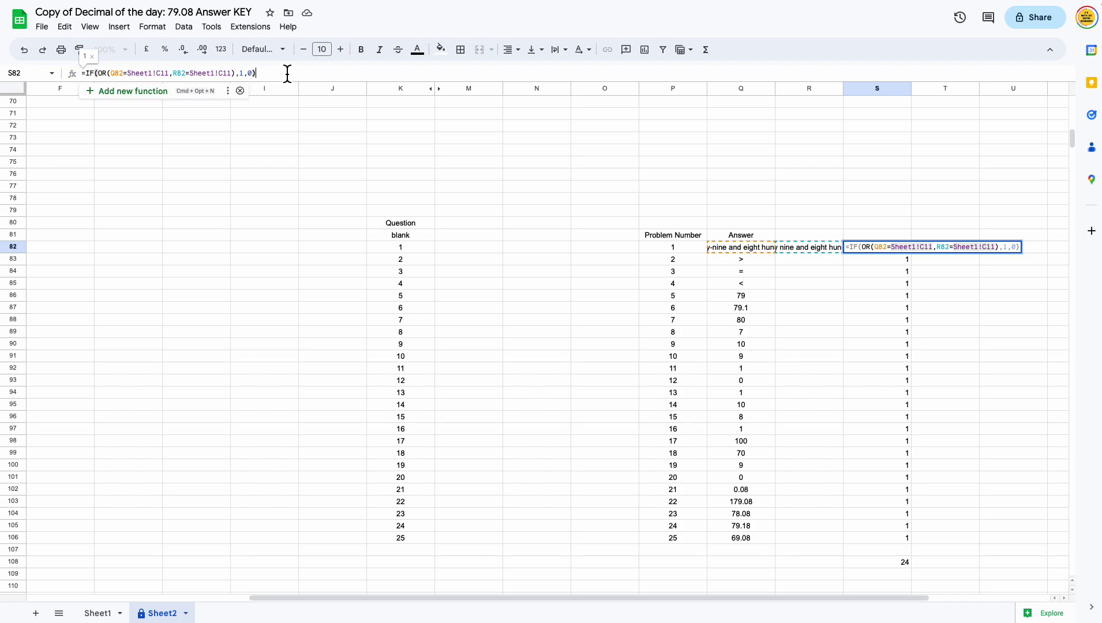
{"action": "key", "text": "Return"}
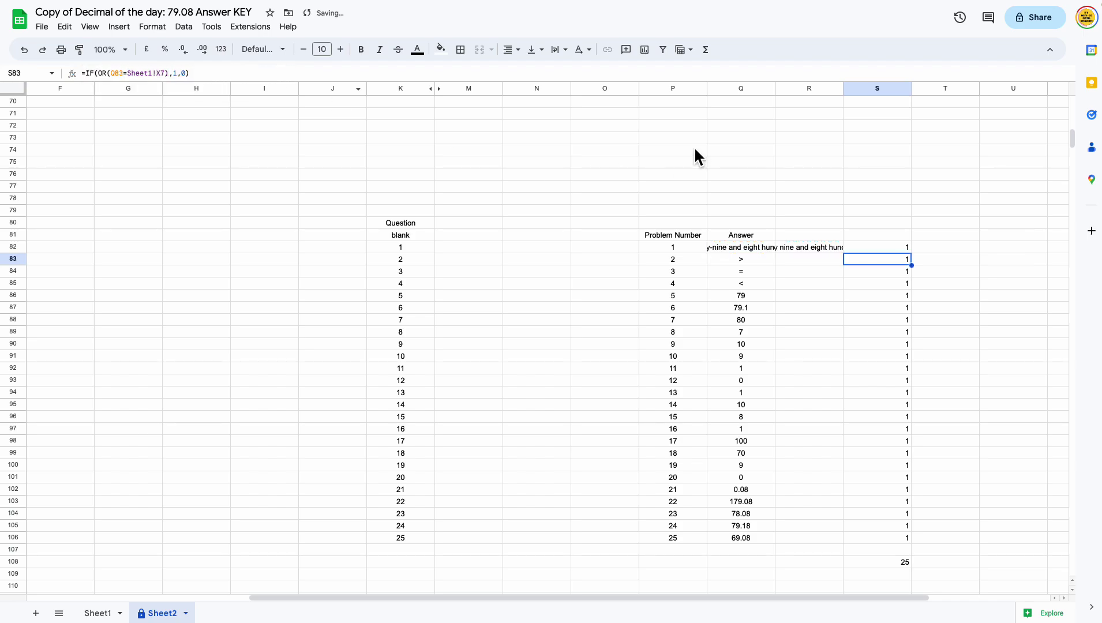
- Review the alternative answer in R82, and check the Word Form answer and puzzle picture on Sheet1
{"action": "left_click", "coordinate": [824, 249]}
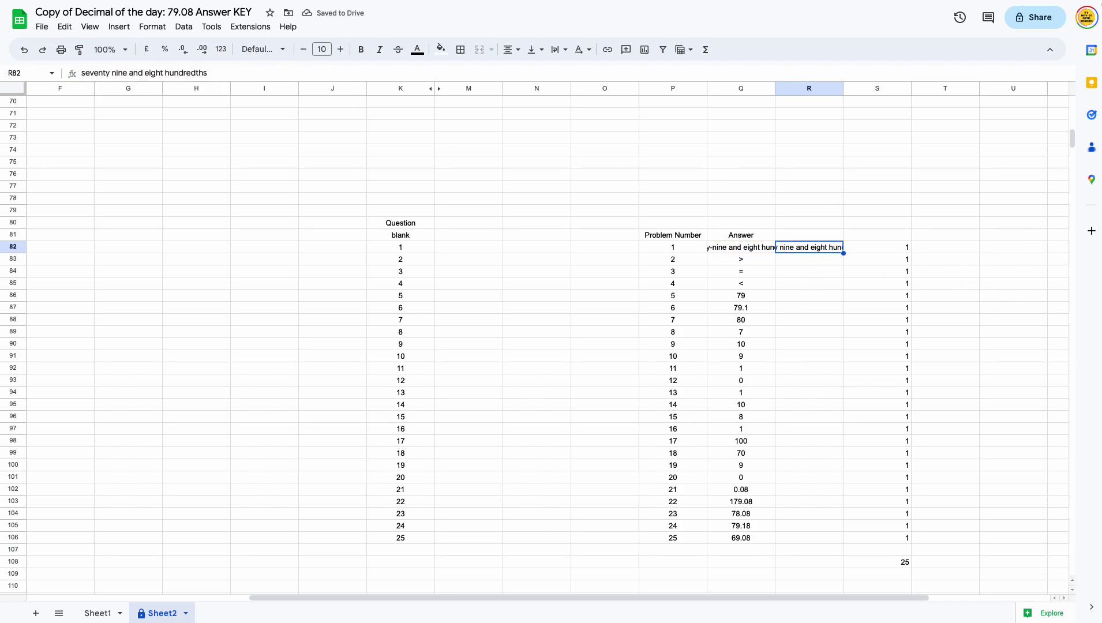
{"action": "left_click", "coordinate": [98, 612]}
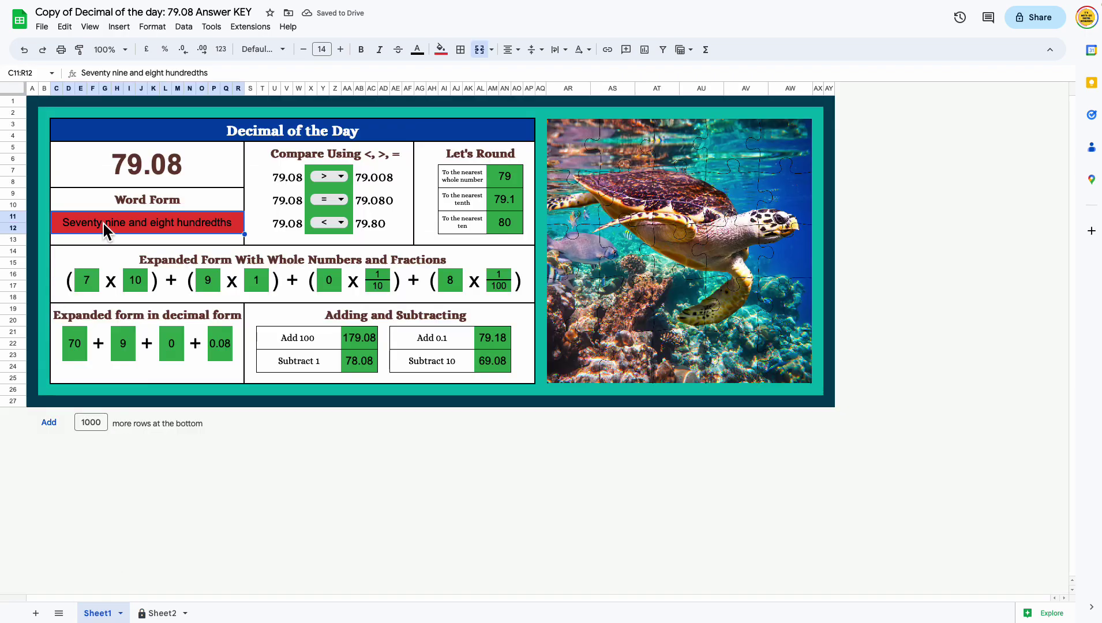
{"action": "left_click", "coordinate": [237, 401]}
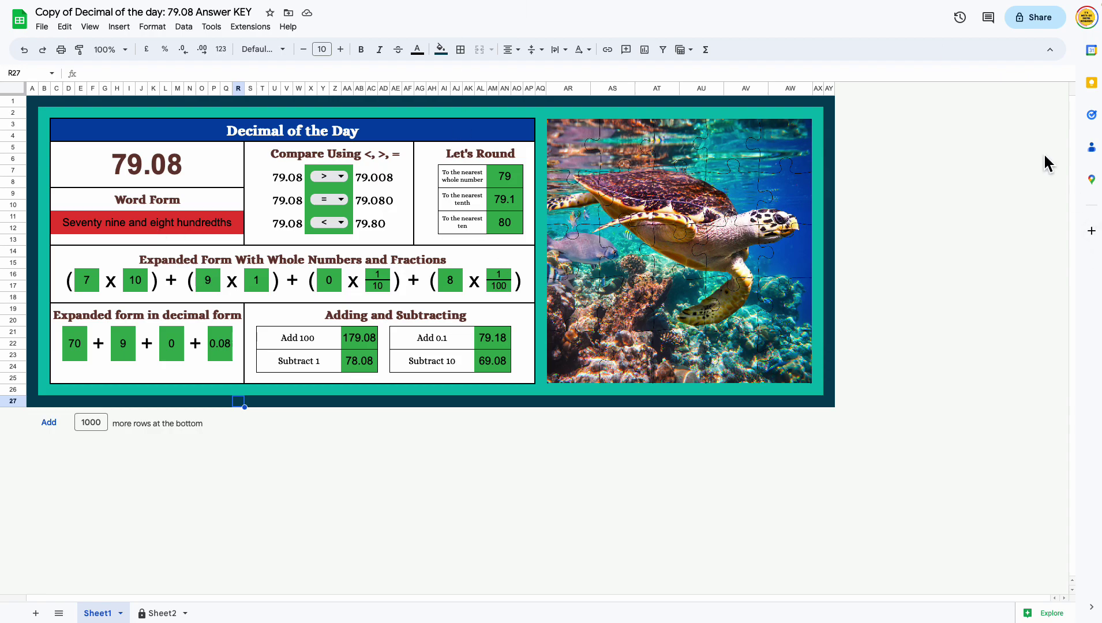
- Open the conditional formatting rules for the Word Form answer cell on Sheet1
{"action": "left_click", "coordinate": [192, 237]}
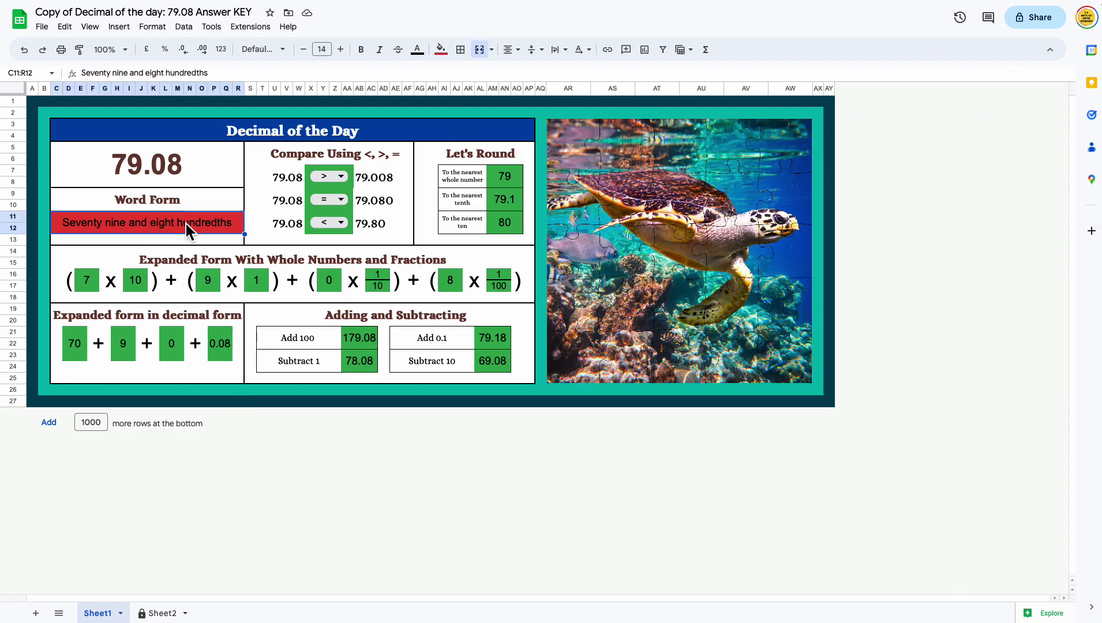
{"action": "right_click", "coordinate": [192, 237]}
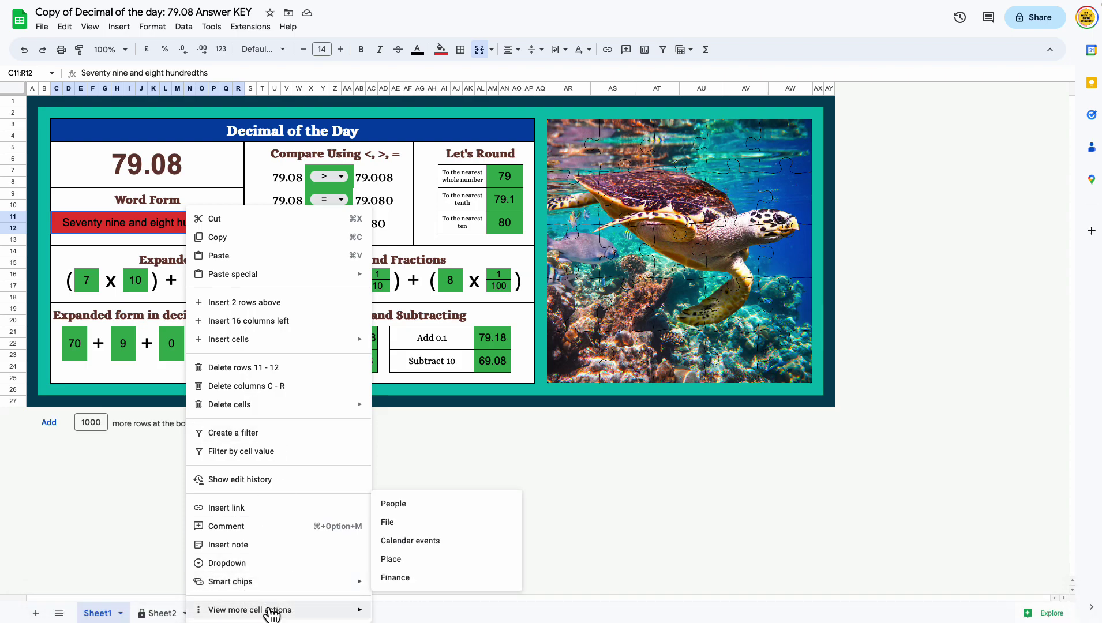
{"action": "left_click", "coordinate": [81, 443]}
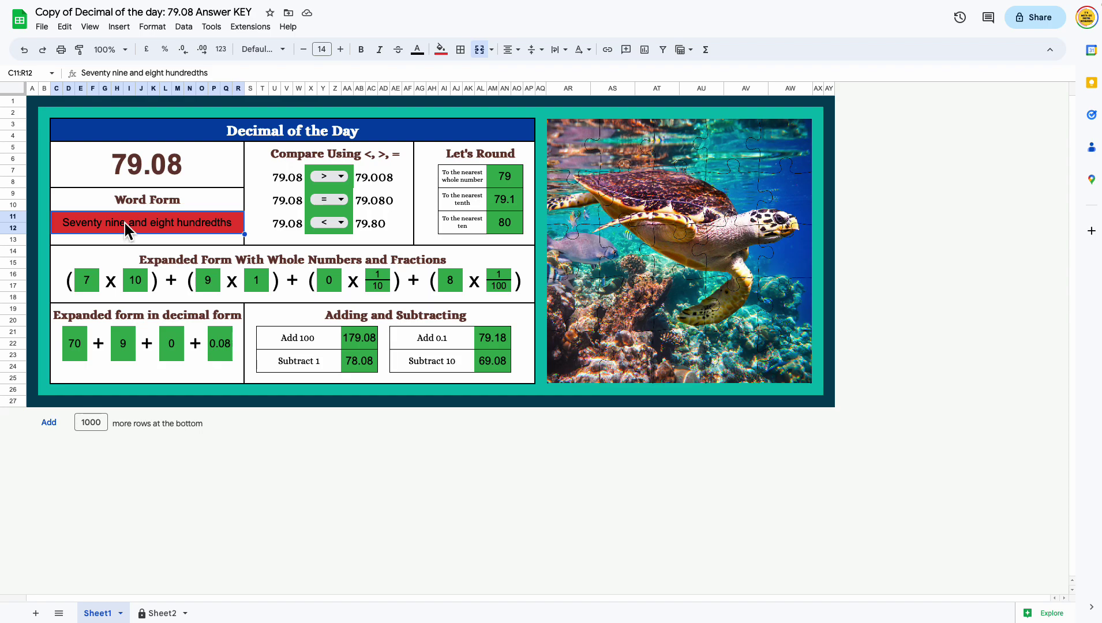
{"action": "right_click", "coordinate": [124, 223]}
{"action": "mouse_move", "coordinate": [270, 609]}
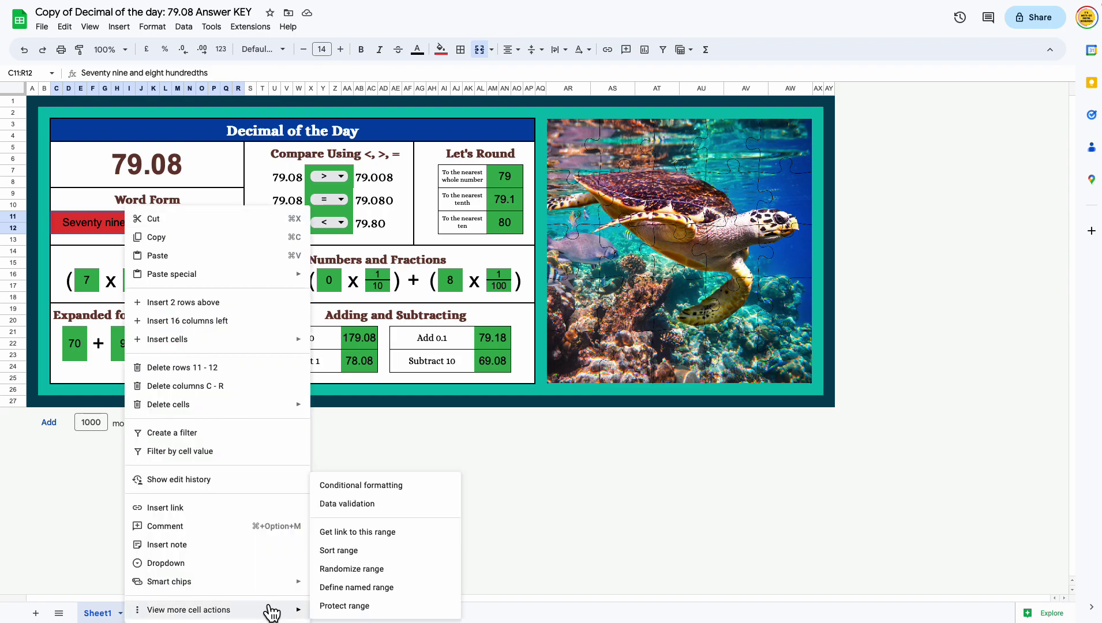
{"action": "left_click", "coordinate": [401, 492]}
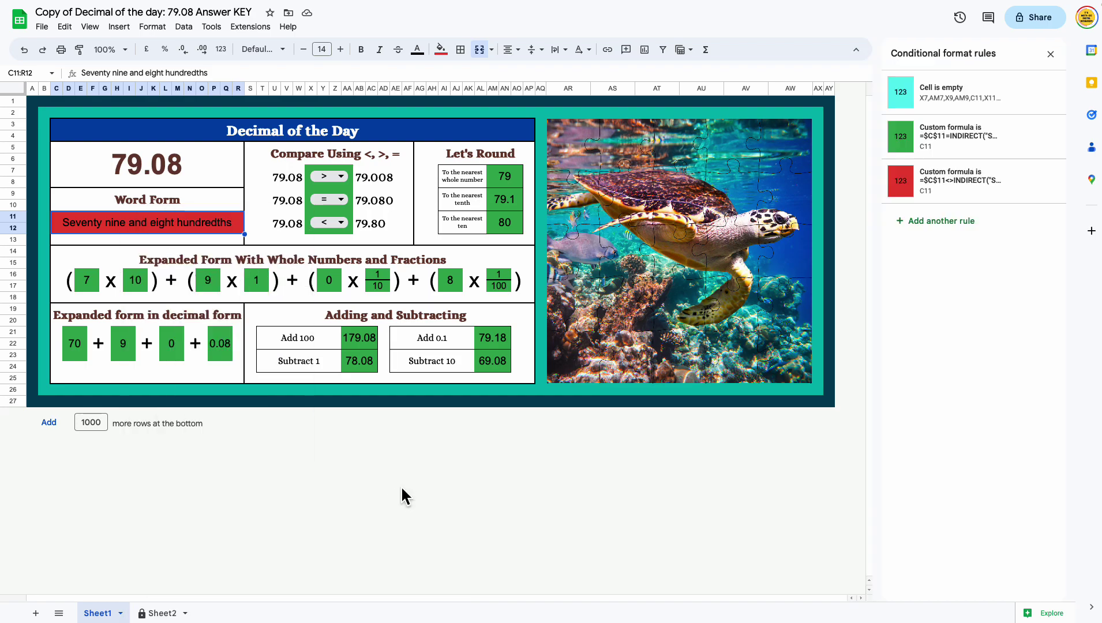